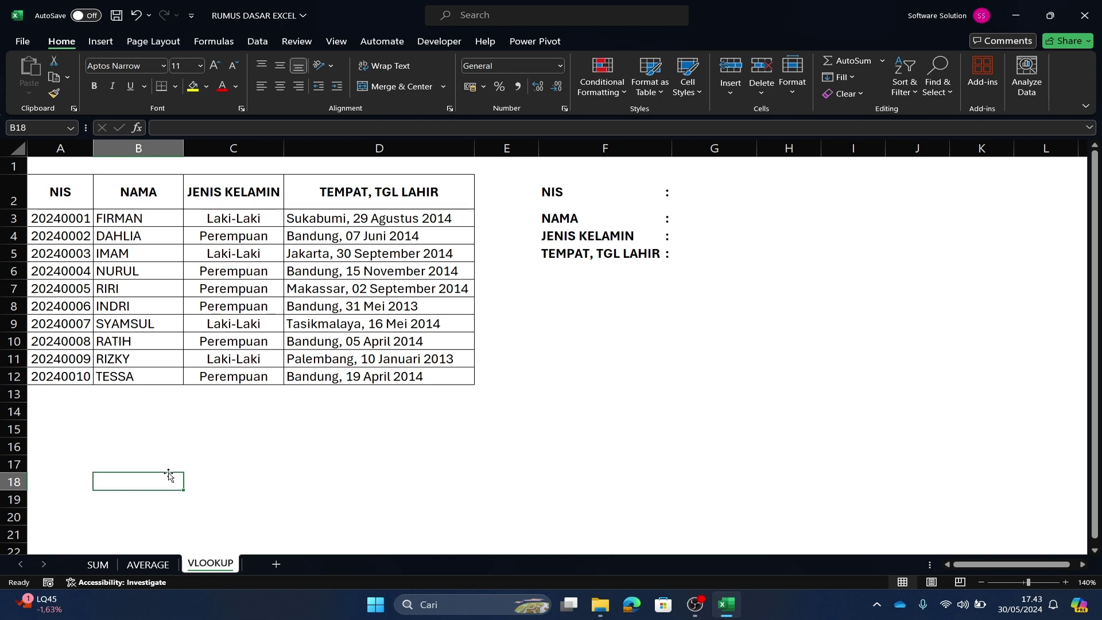
click(62, 189)
click(122, 194)
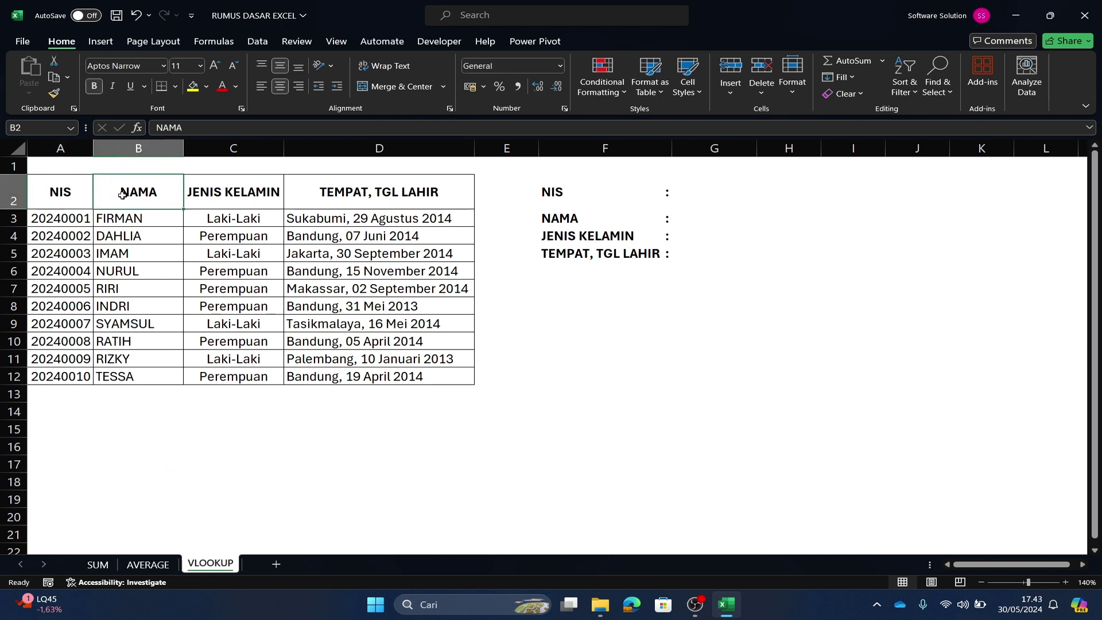
click(200, 199)
click(338, 195)
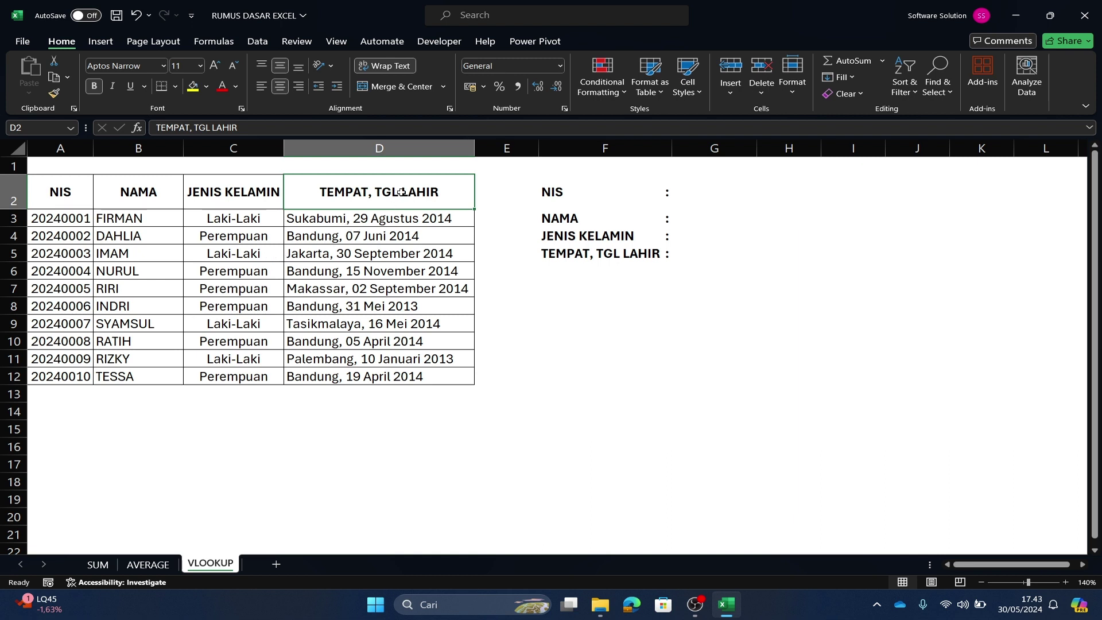
- Choose the eighth student number from the list in cell G2 as the NIS to look up
click(696, 194)
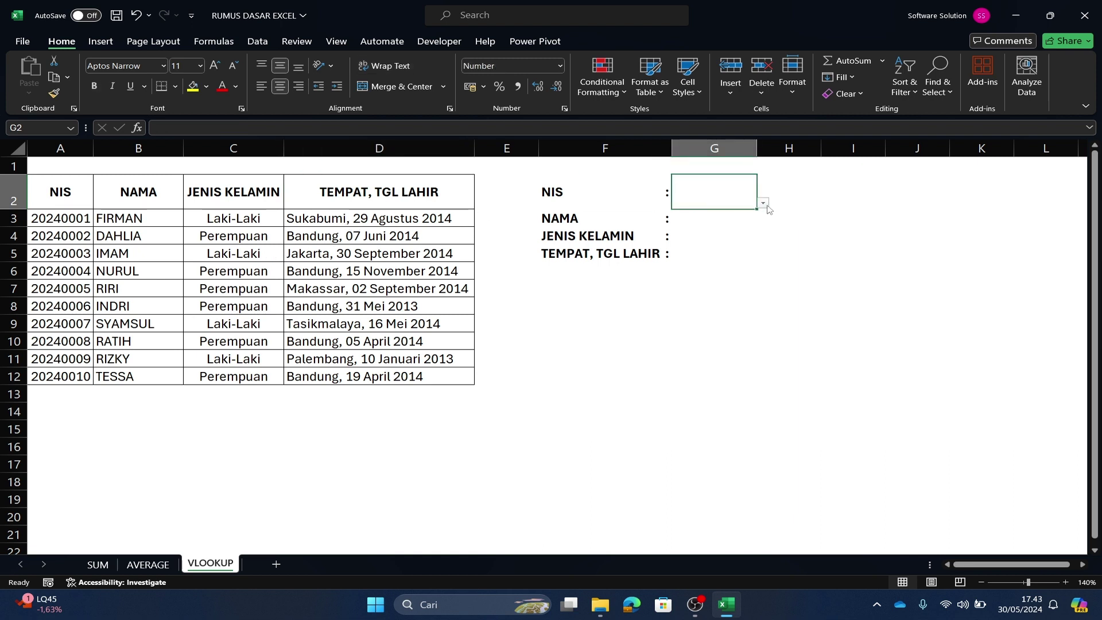
click(763, 204)
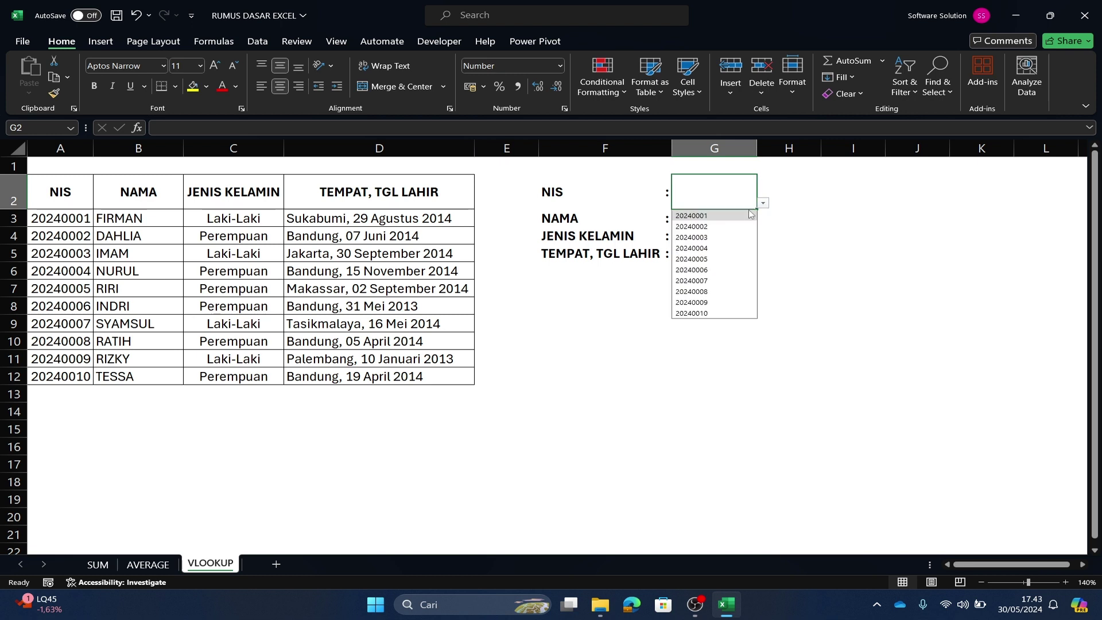
click(705, 293)
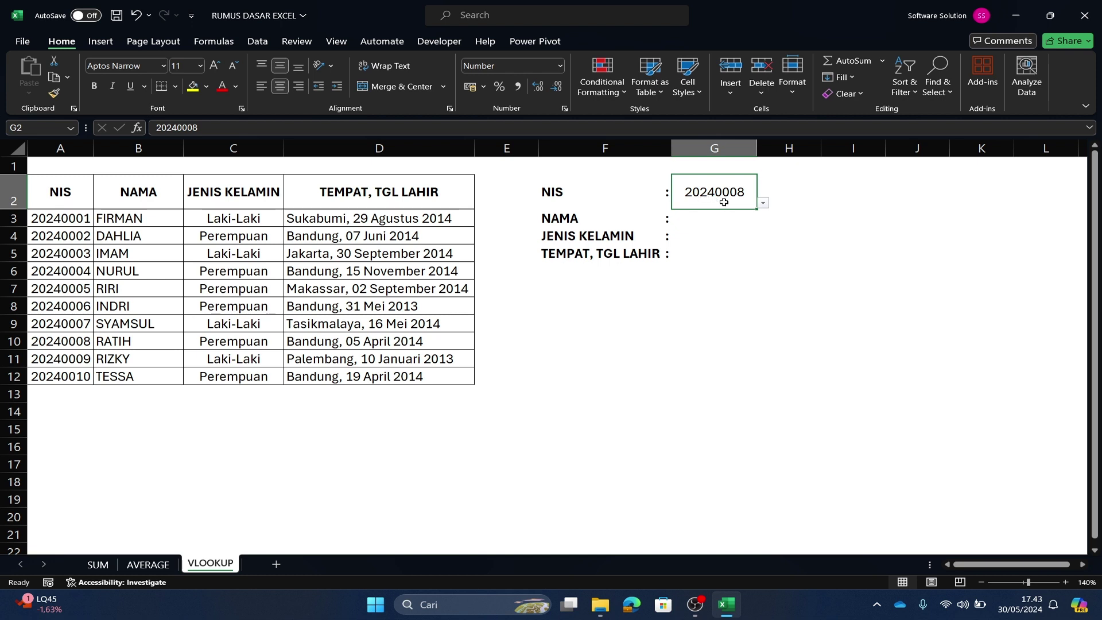
click(699, 220)
click(702, 237)
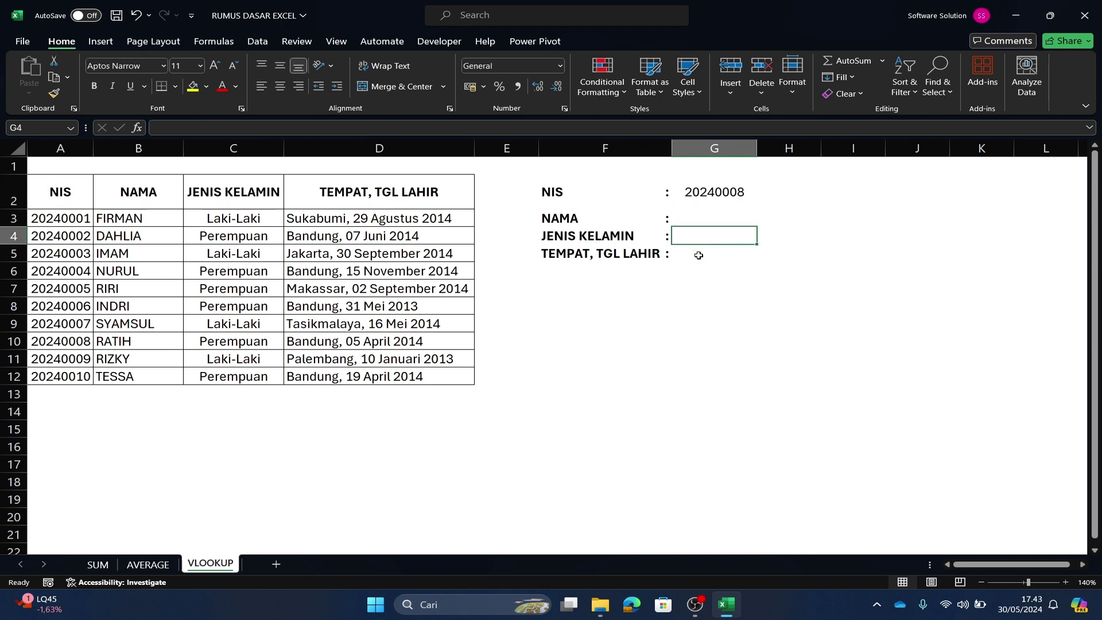
click(699, 255)
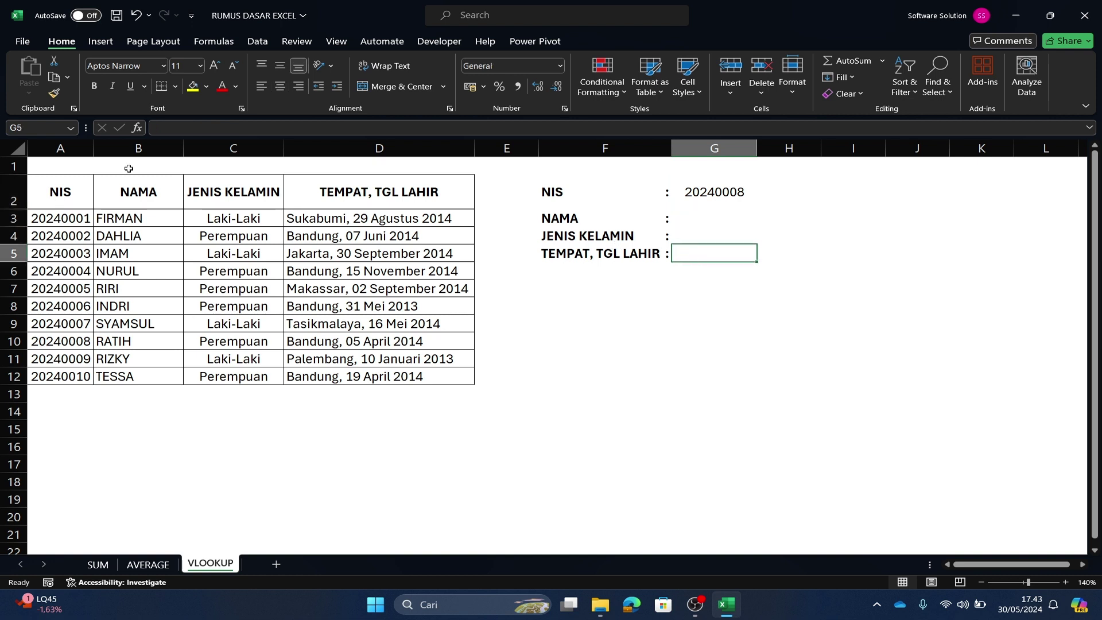
- Number the table's columns 1, 2, 3 and 4 in cells A1 to D1, above the headers
click(60, 165)
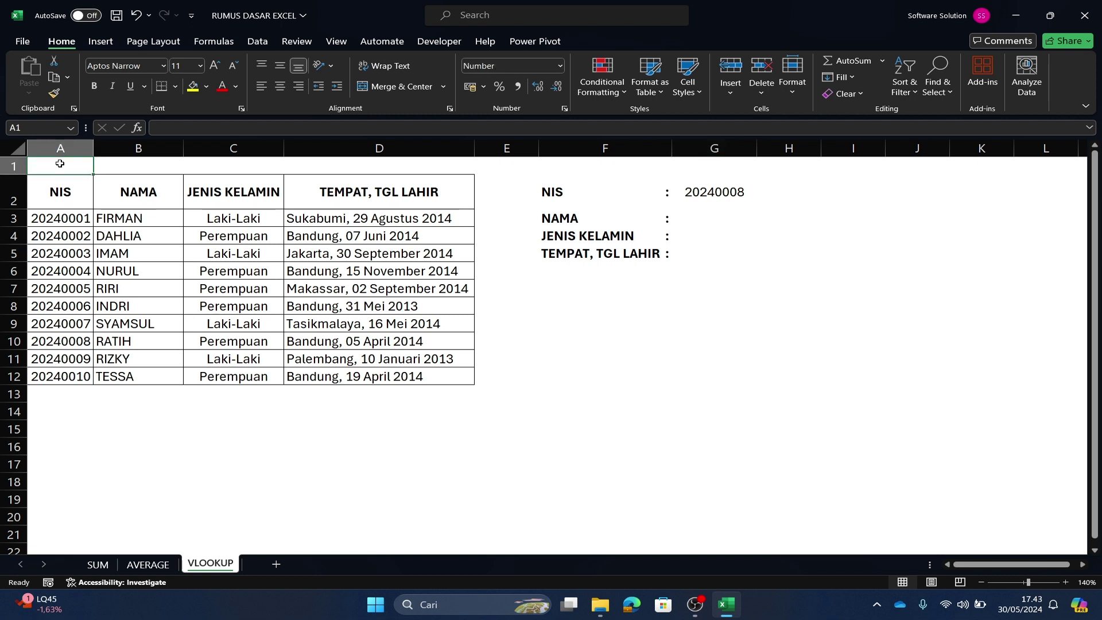
text(1)
key(Tab)
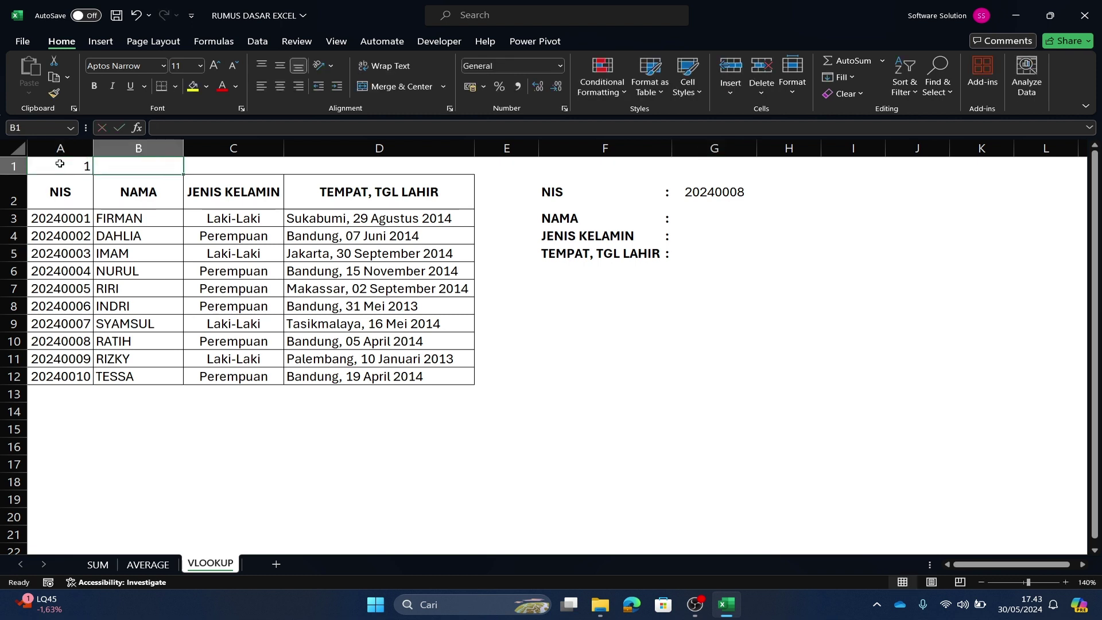
text(2)
key(Tab)
text(3)
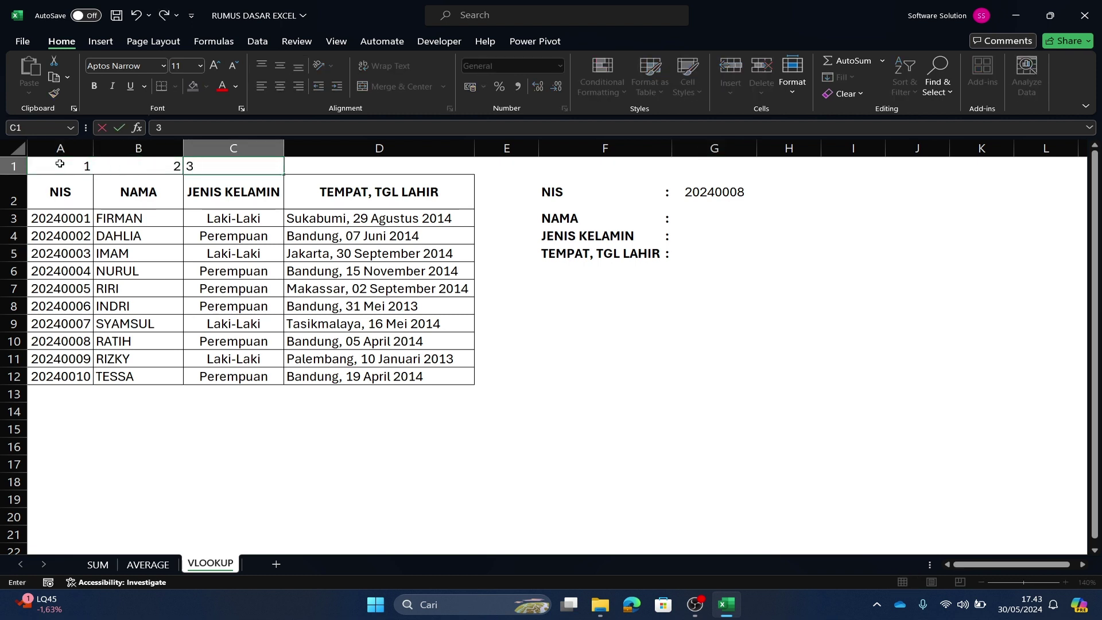
key(Tab)
text(4)
key(ctrl+Return)
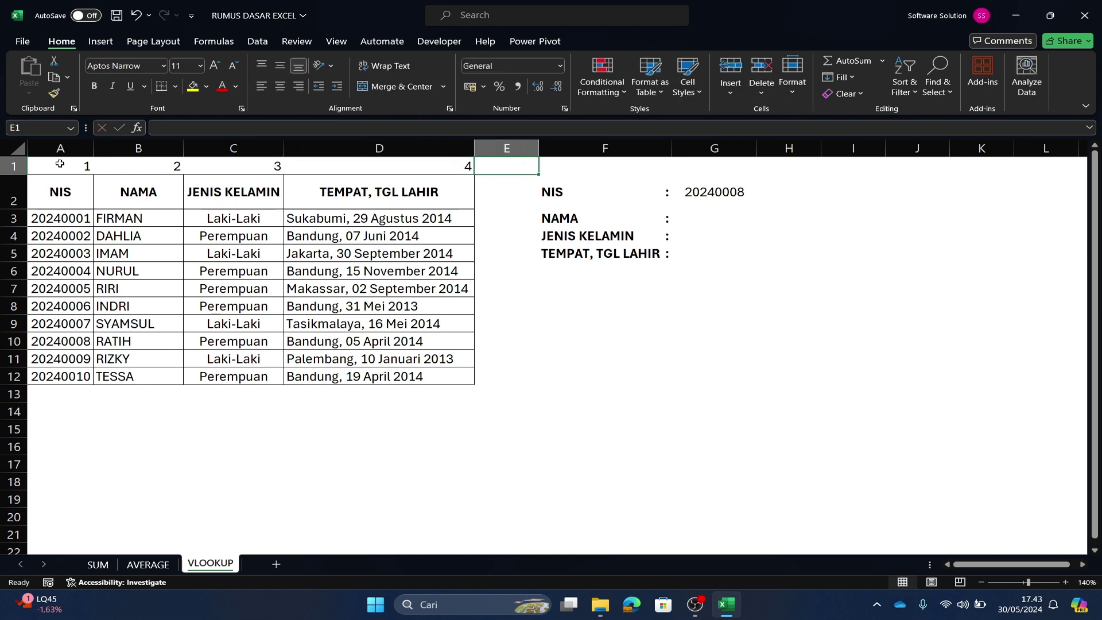
- Center the column numbers in A1:D1 horizontally
key(shift+Left)
key(shift+Left)
key(shift+Left)
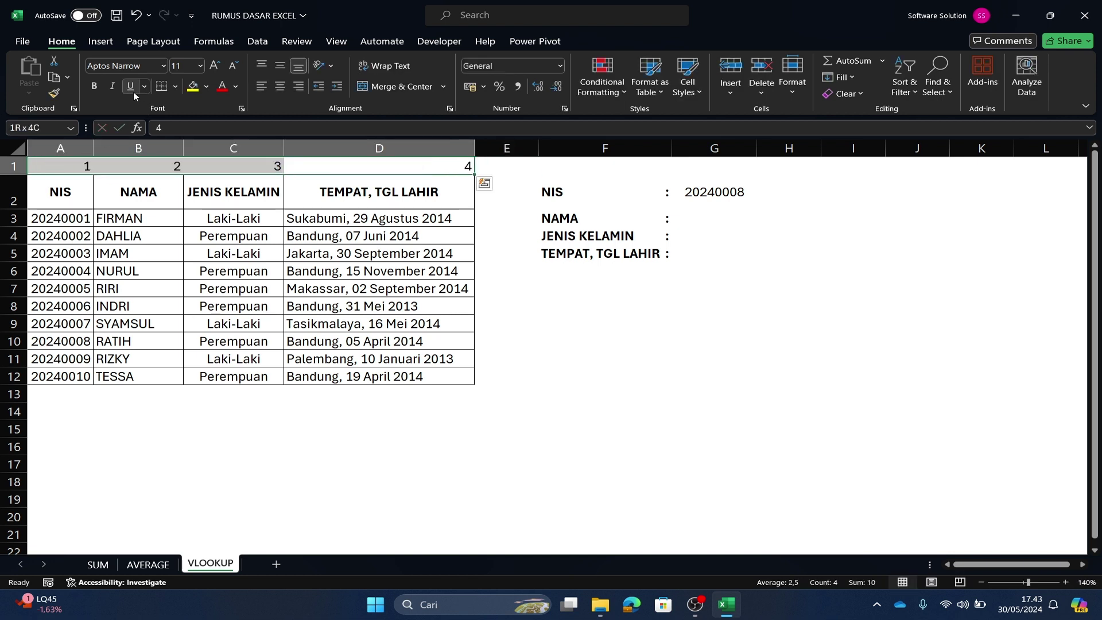
click(280, 87)
click(136, 200)
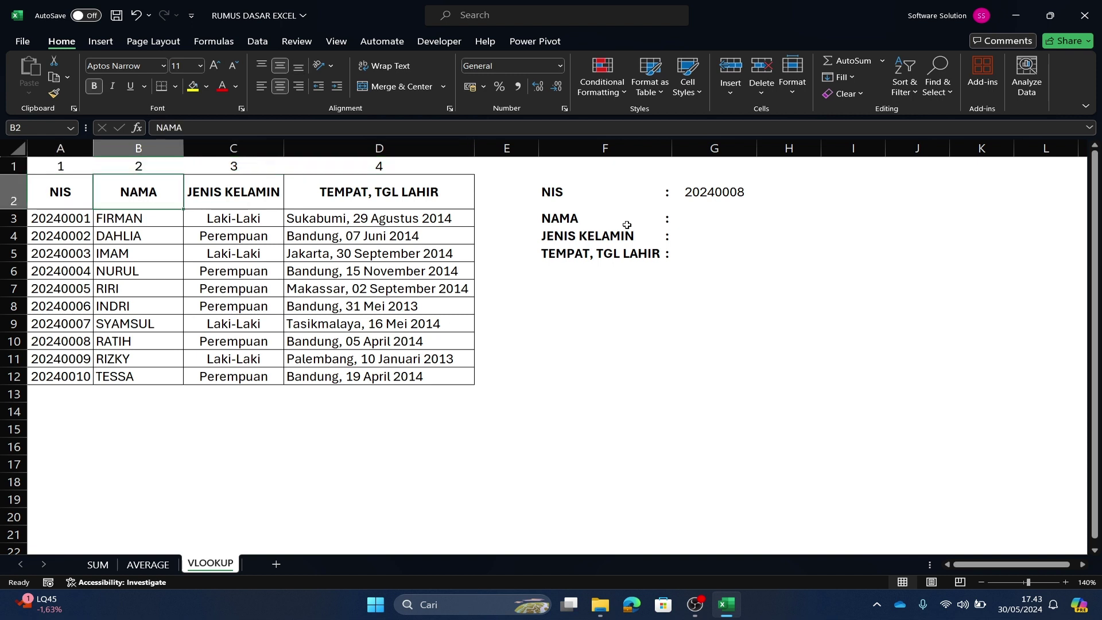
- Enter =VLOOKUP(G2;A3:D12;2;0) in cell G3 to return the NAMA for the chosen NIS
click(706, 218)
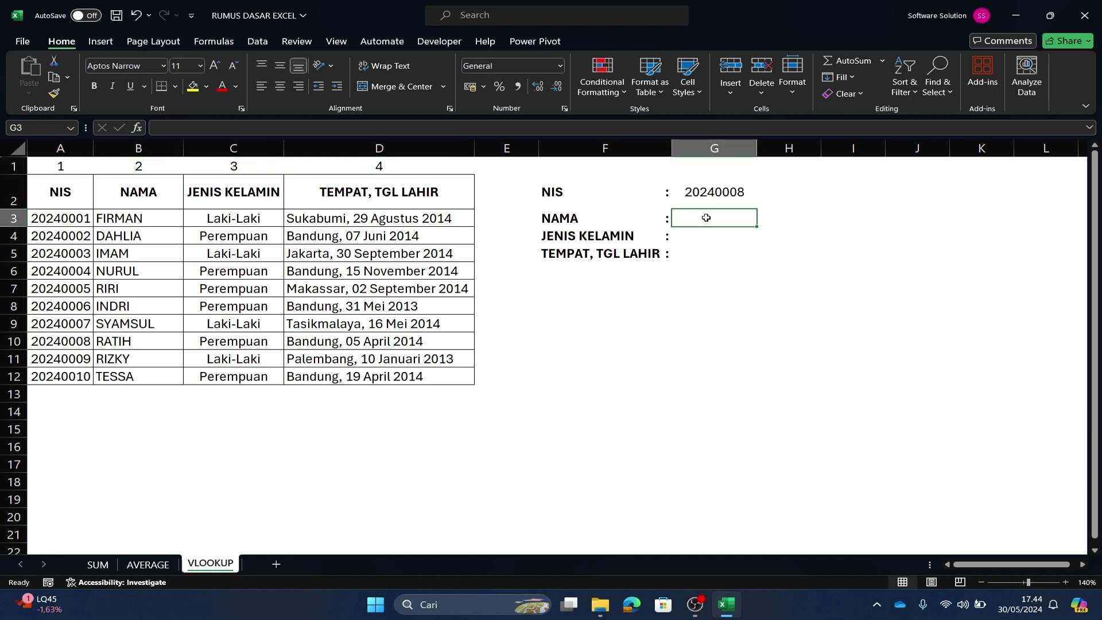
text(=vloo)
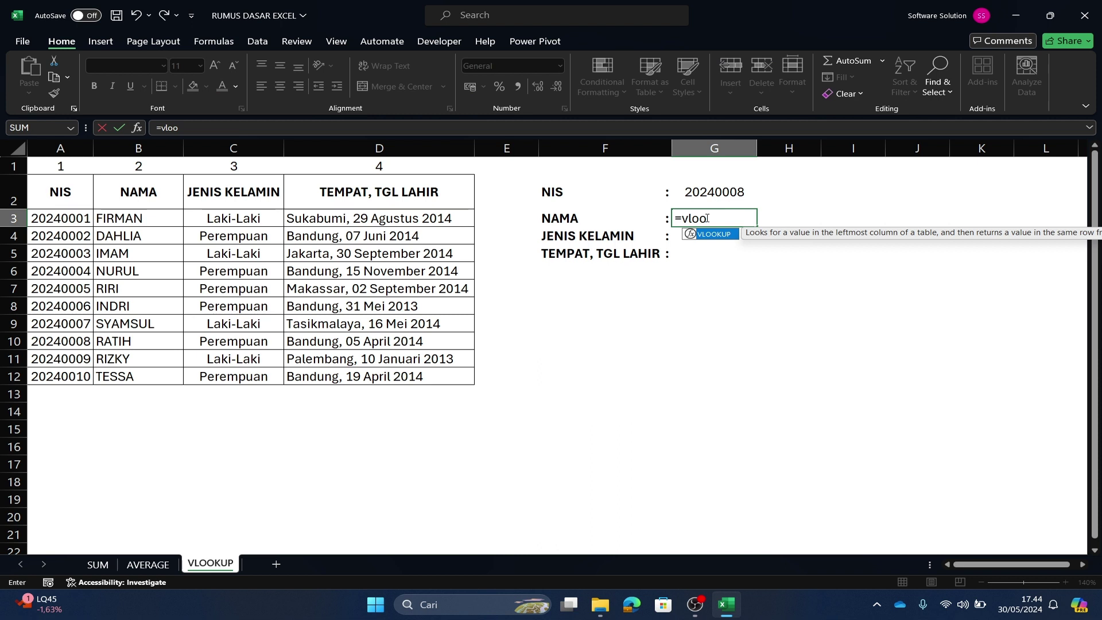
key(Tab)
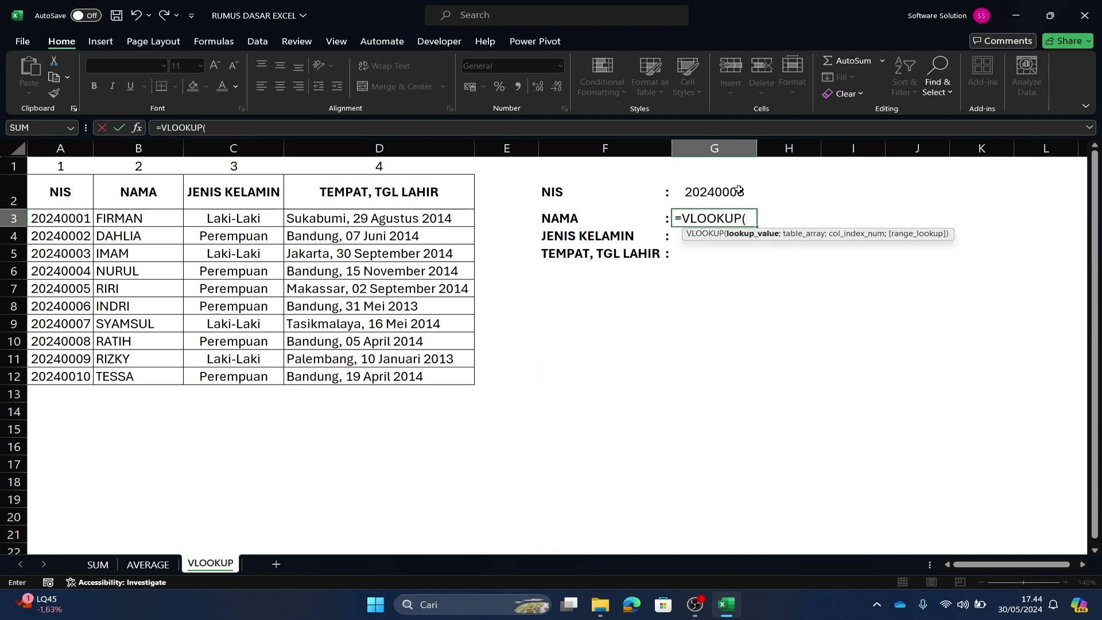
click(720, 192)
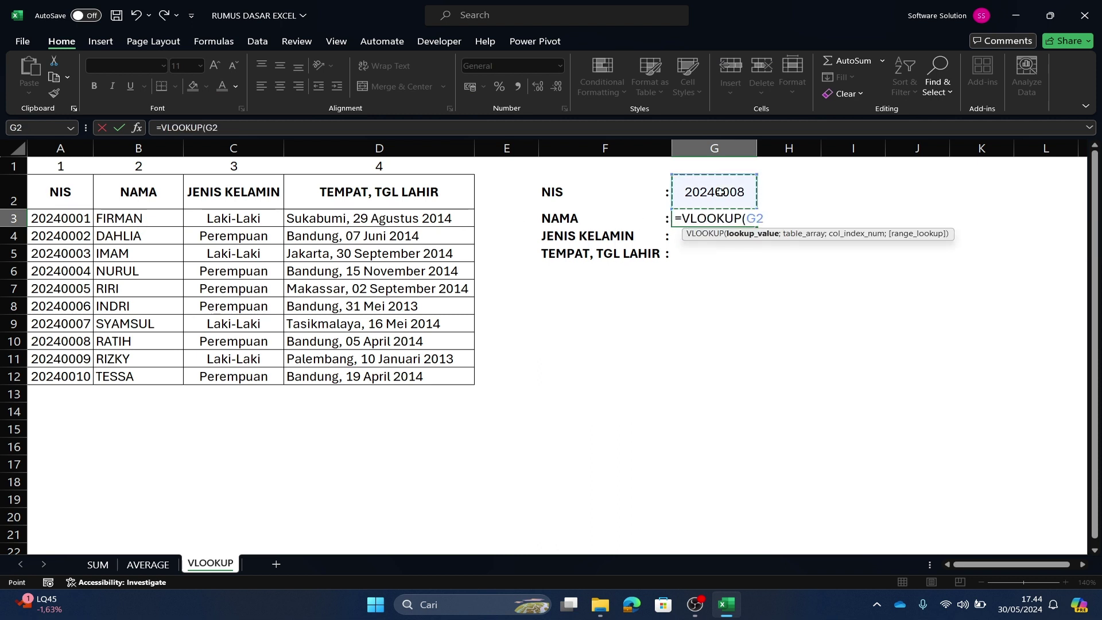
text(;)
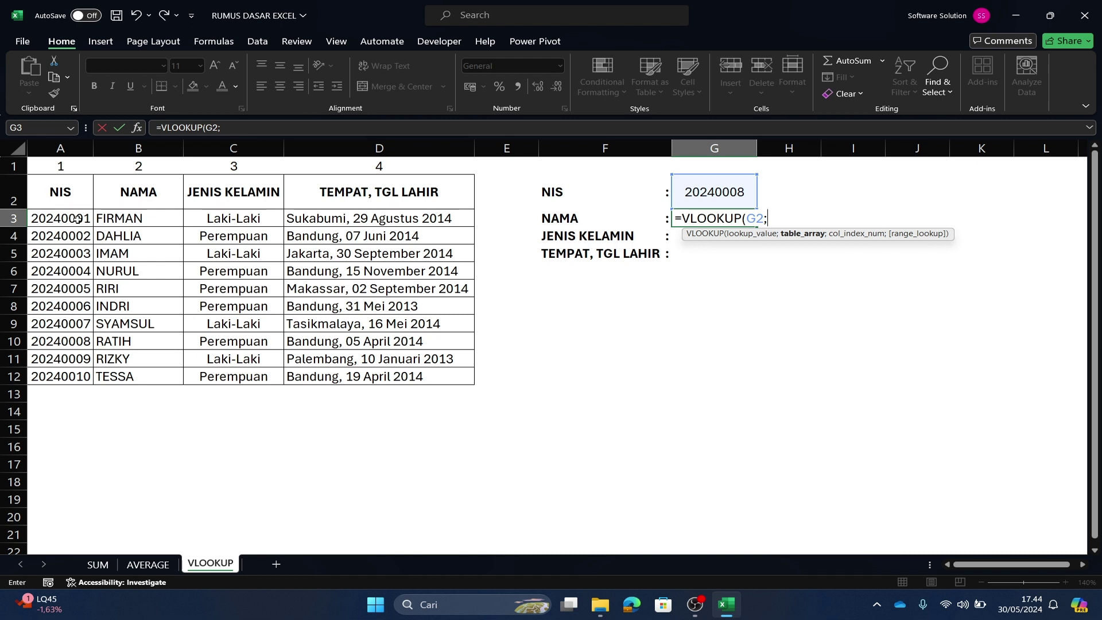
drag(74, 224, 413, 373)
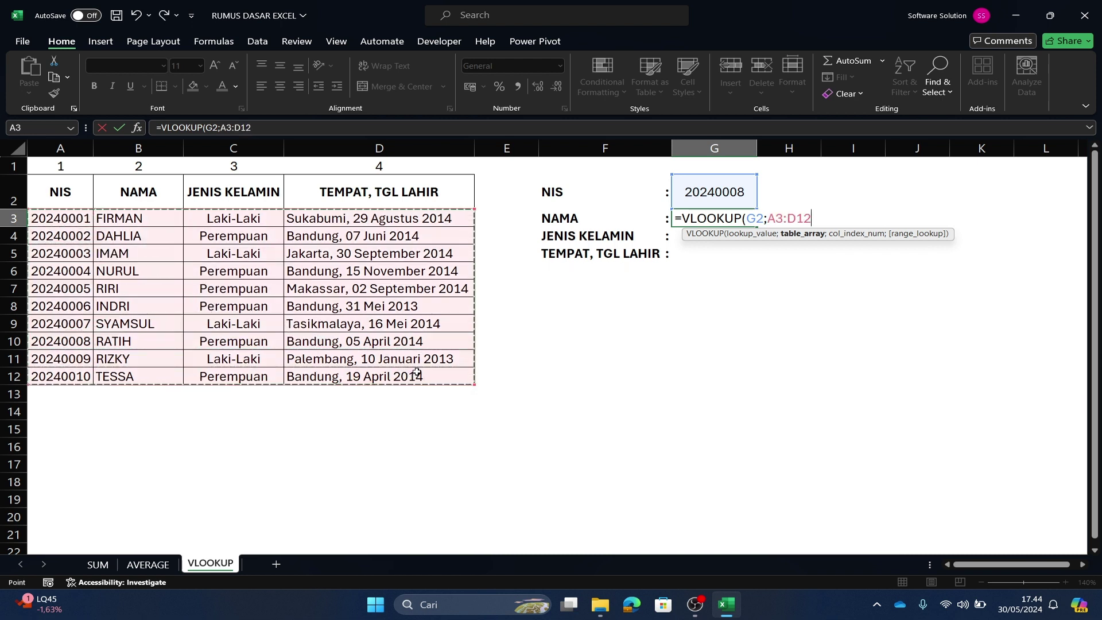
text(;)
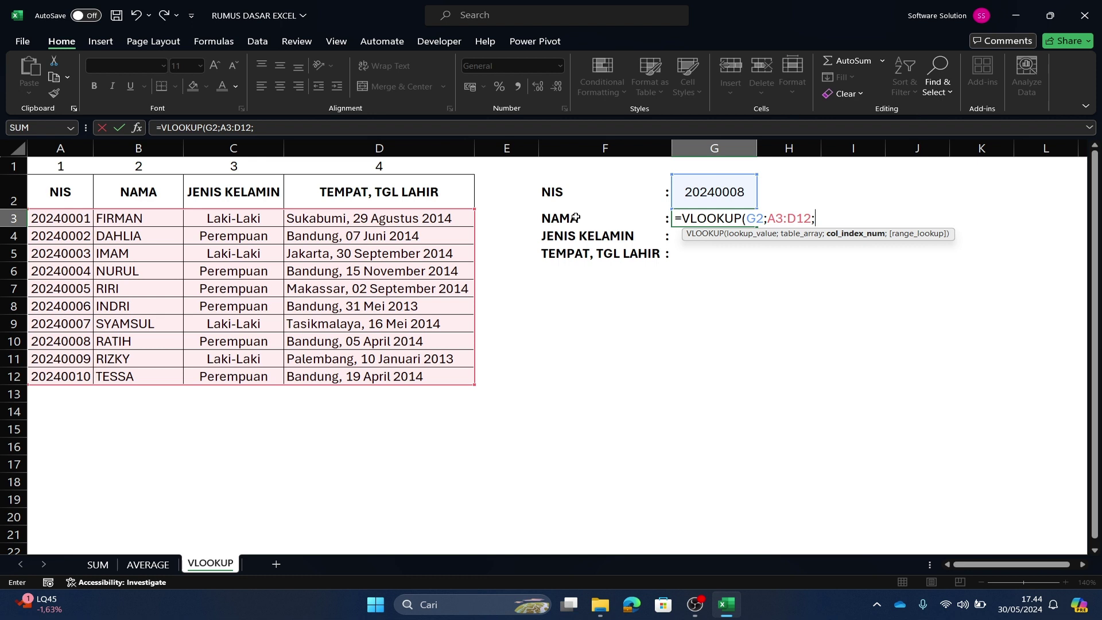
text(2)
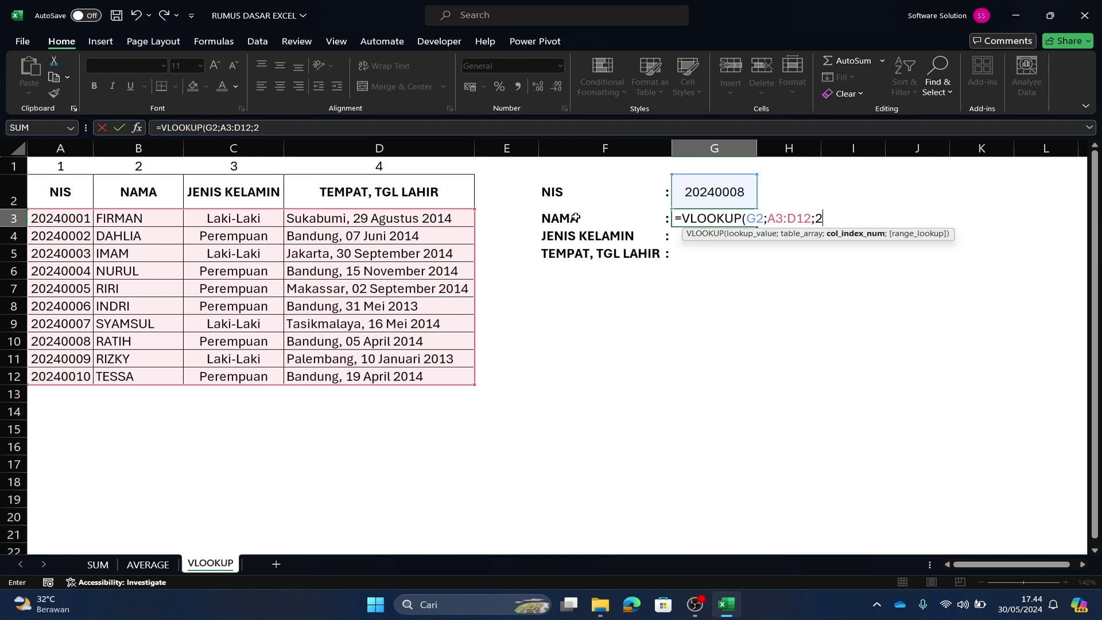
text(;)
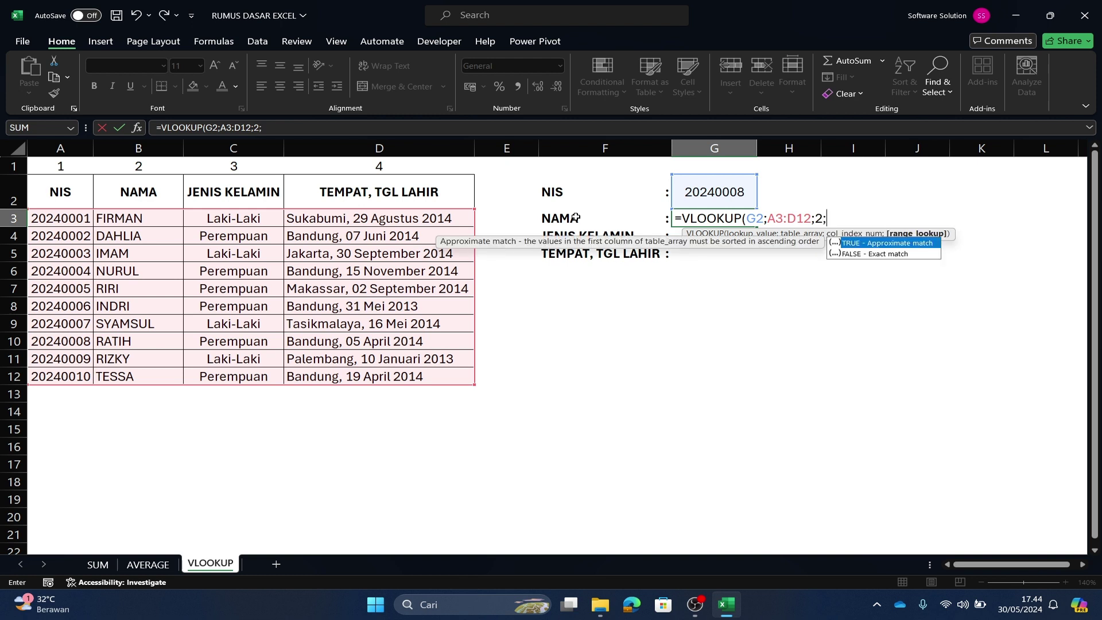
text(0))
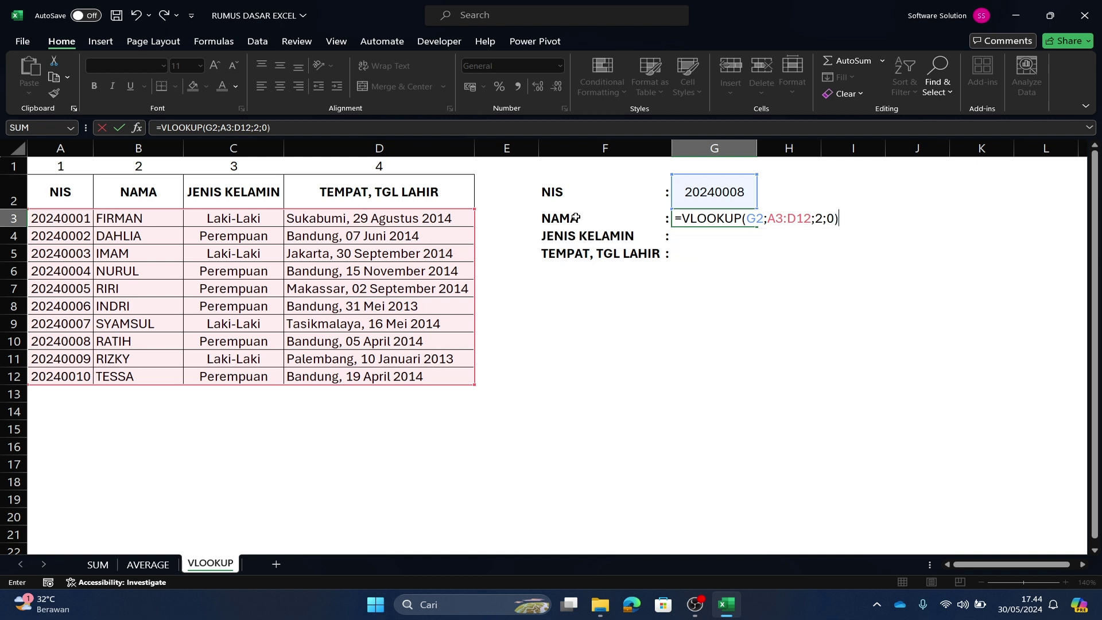
key(Return)
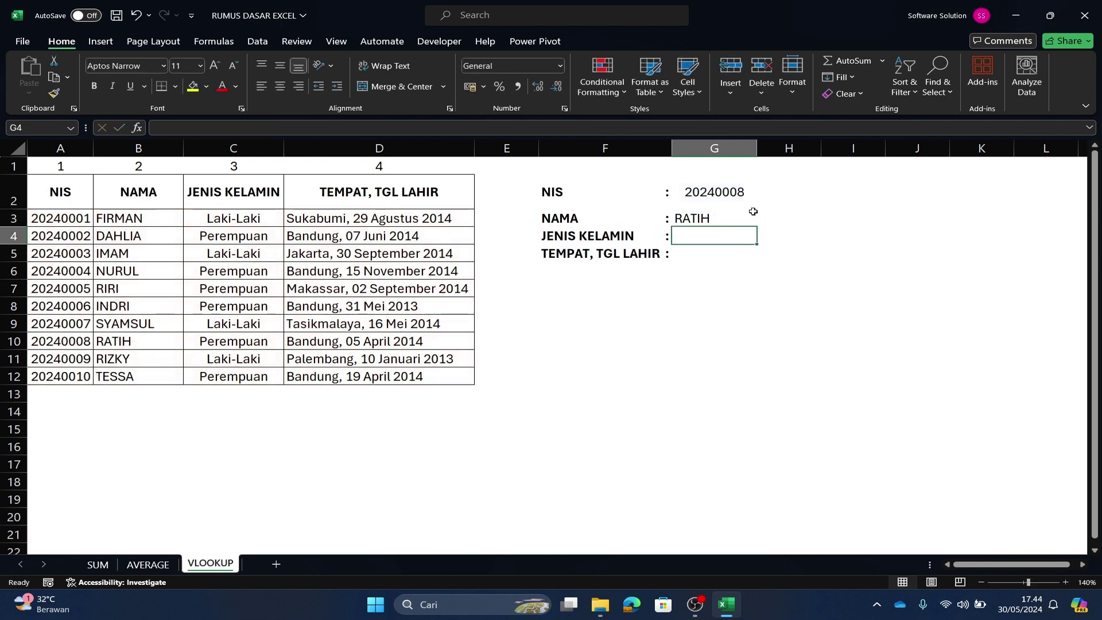
click(742, 193)
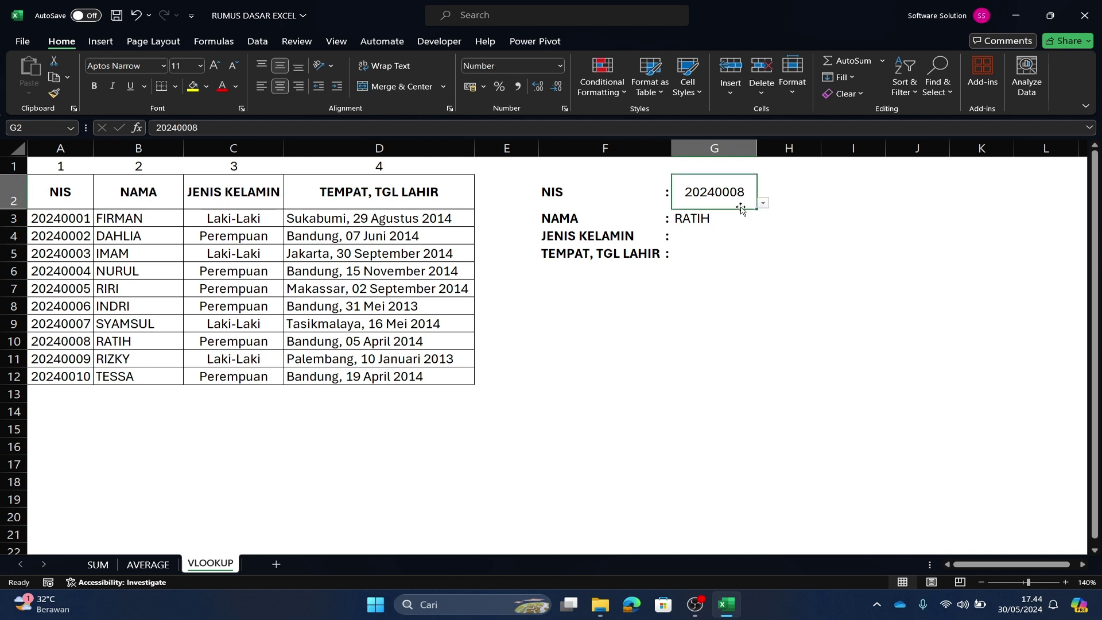
click(726, 220)
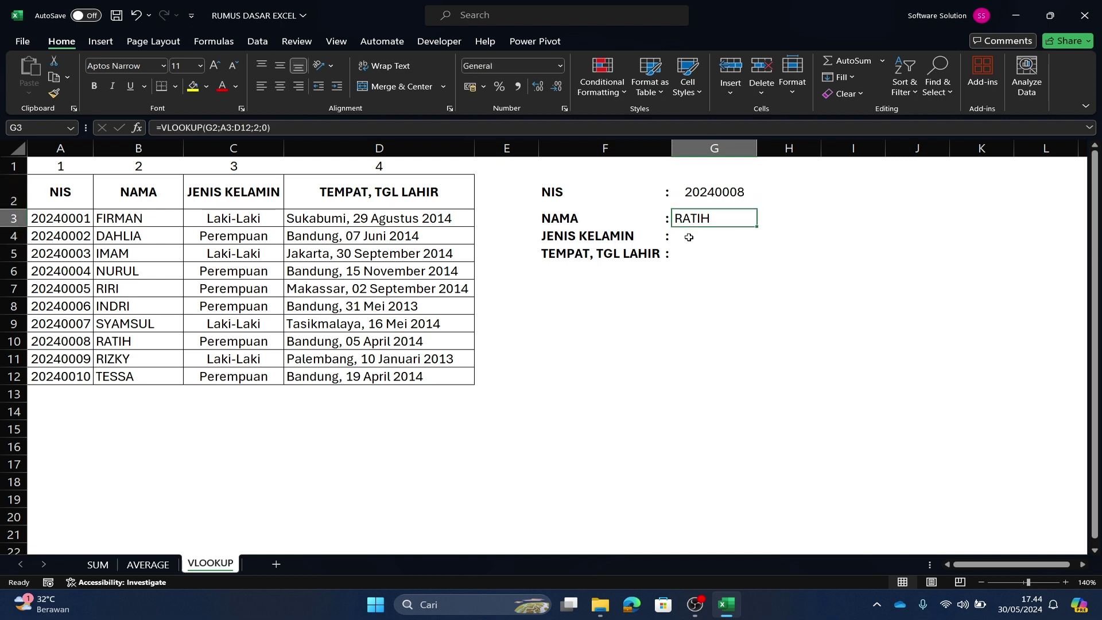
click(153, 338)
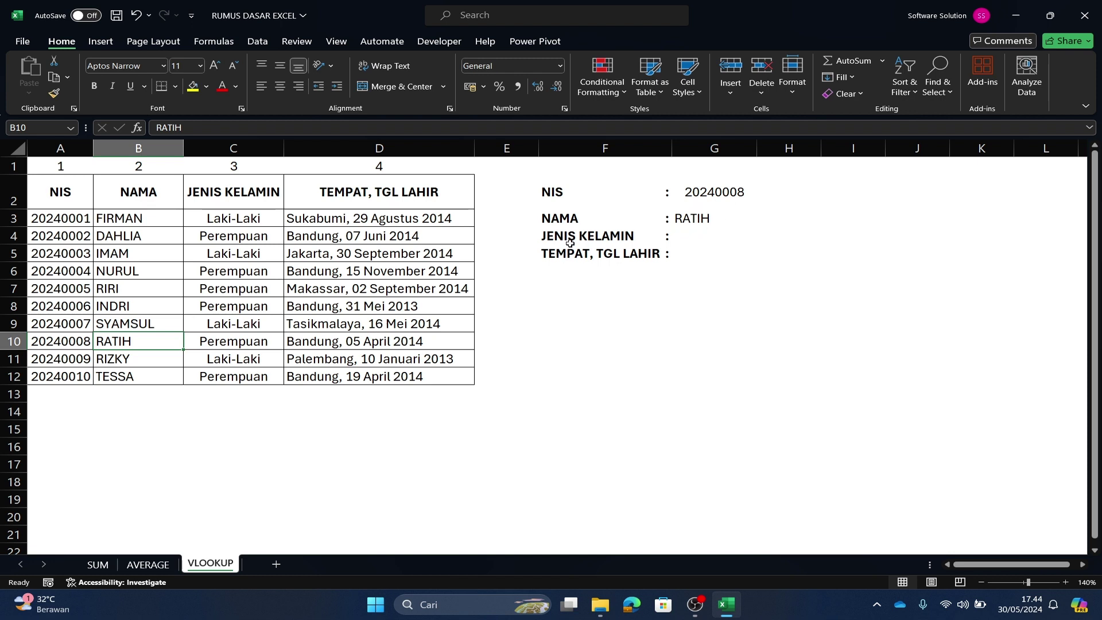
- Enter =VLOOKUP(G2;A3:D12;3;0) in cell G4 to return the JENIS KELAMIN for the chosen NIS
click(698, 233)
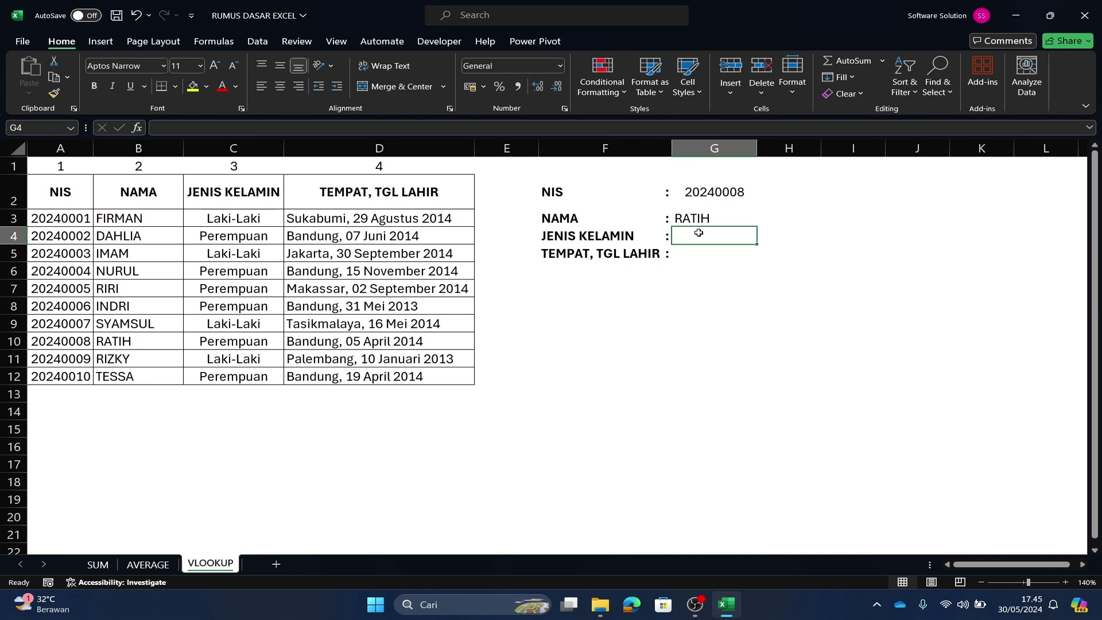
text(=vl)
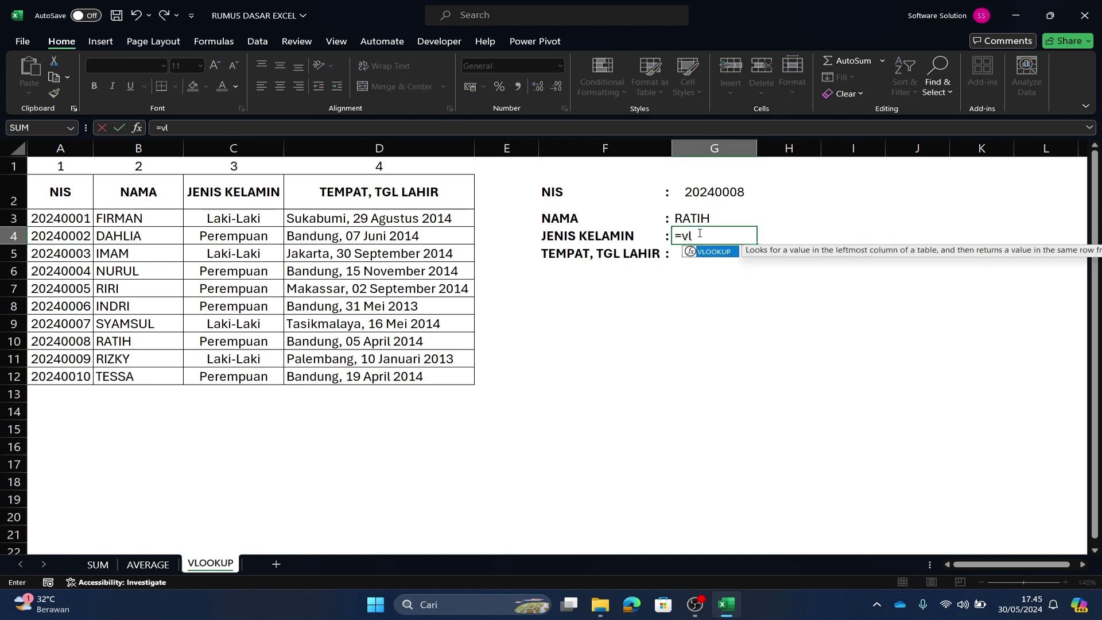
text(oo)
key(Tab)
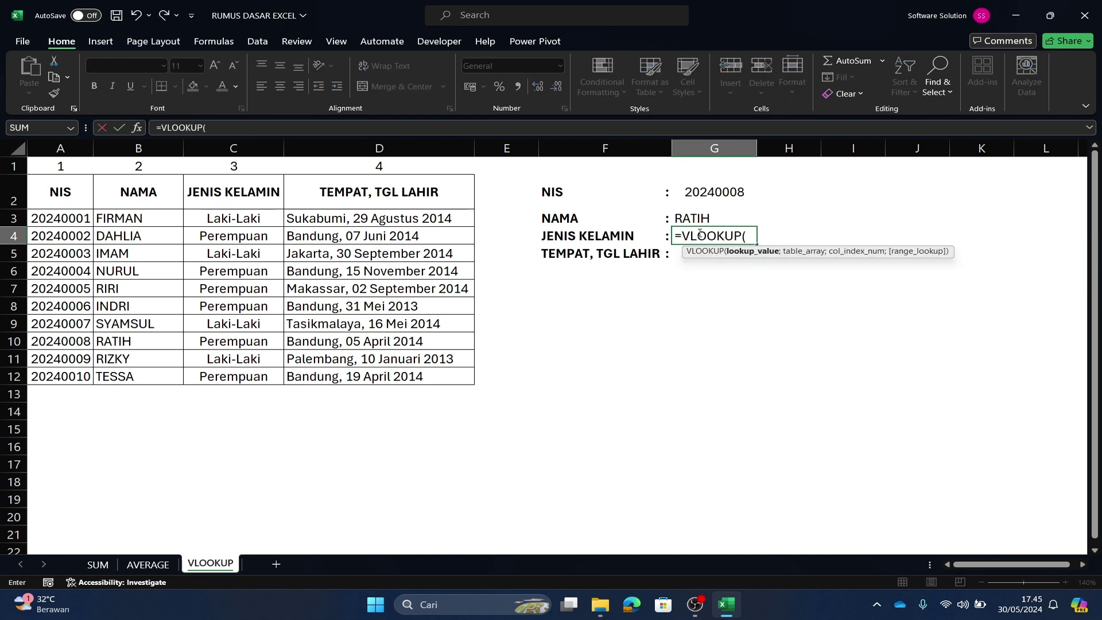
click(734, 192)
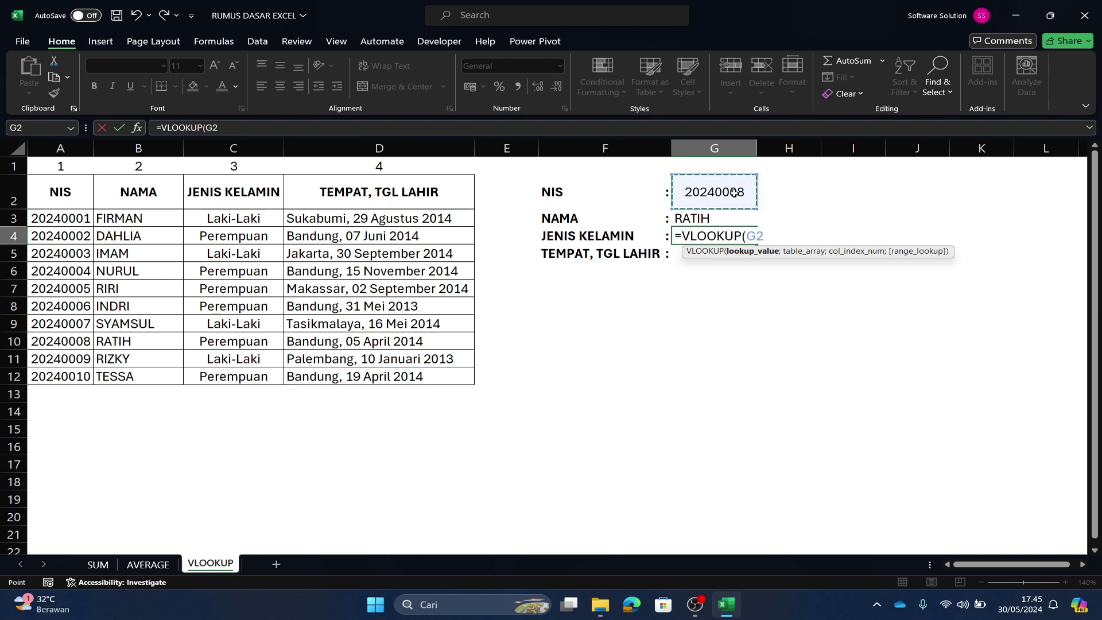
text(;)
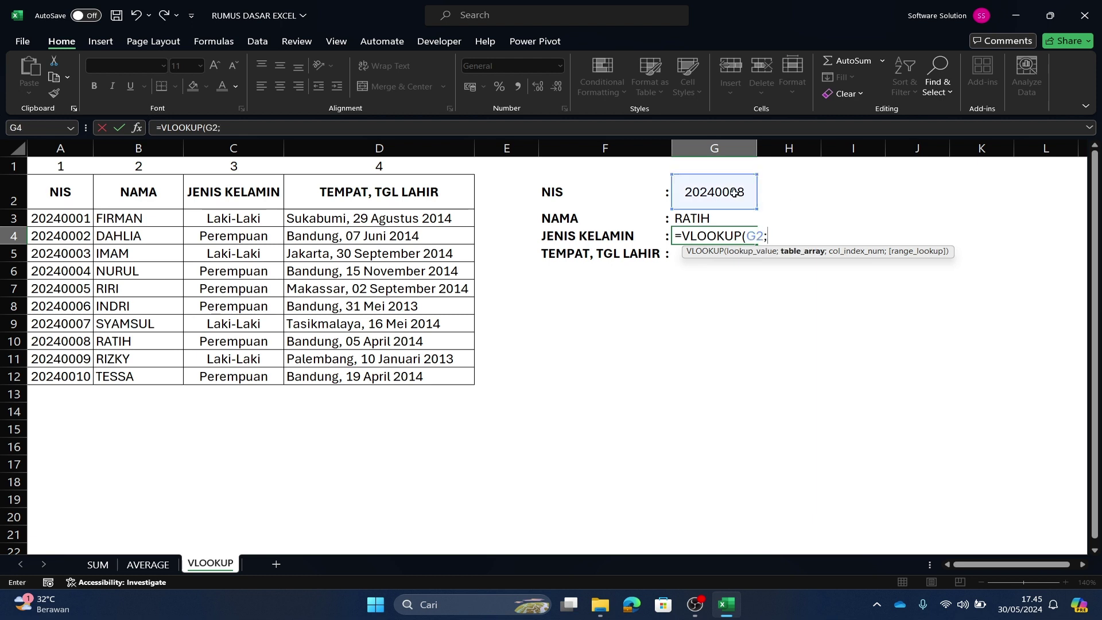
drag(58, 221, 428, 388)
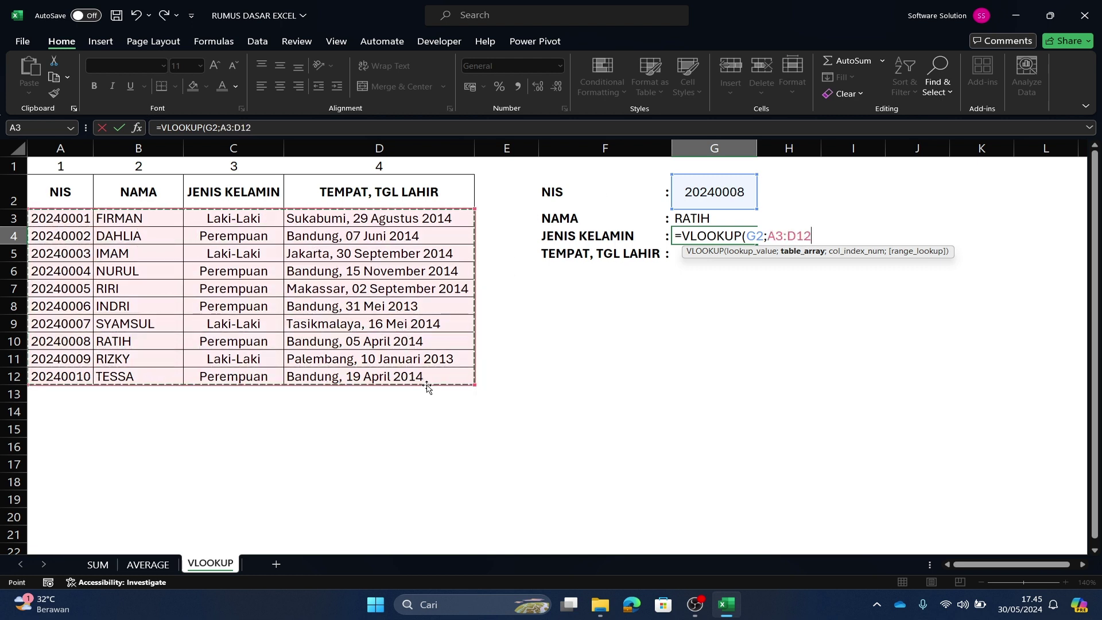
text(;)
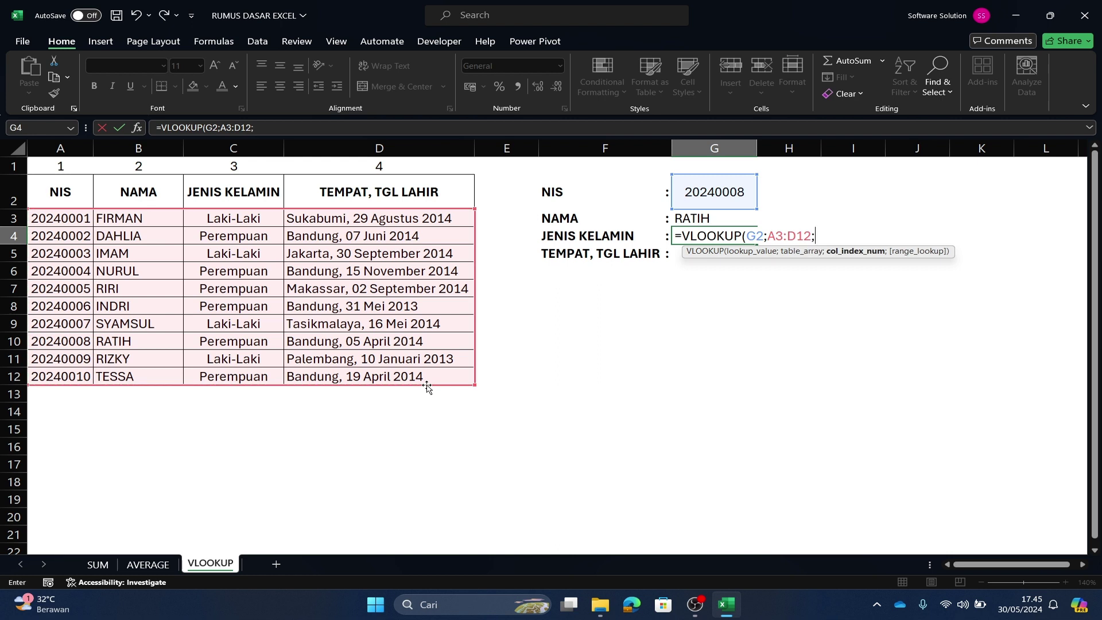
text(3;0))
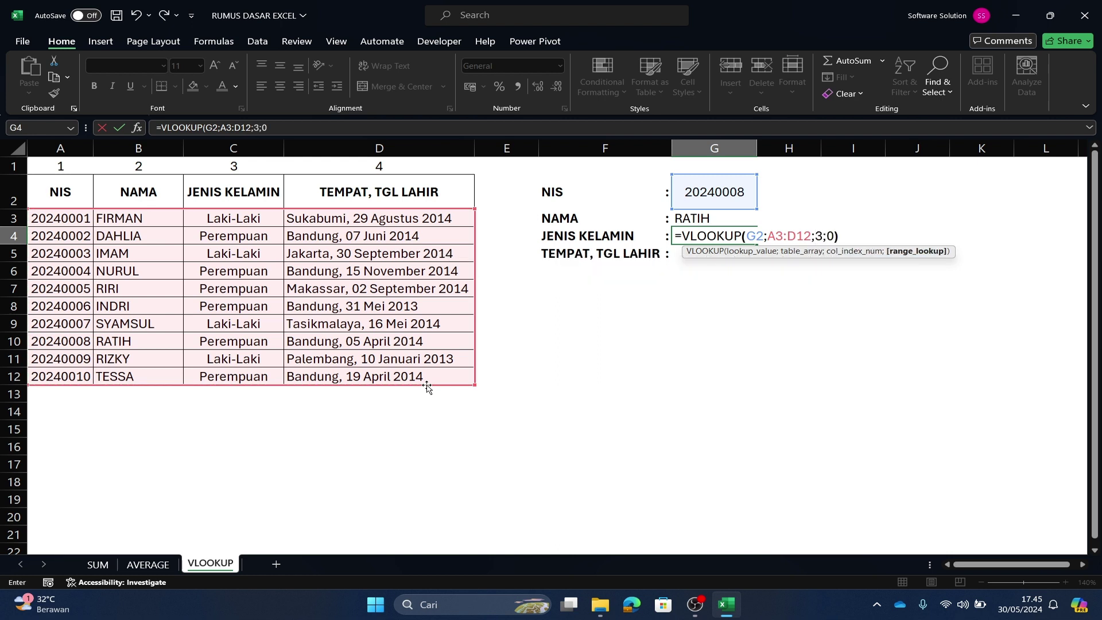
key(Return)
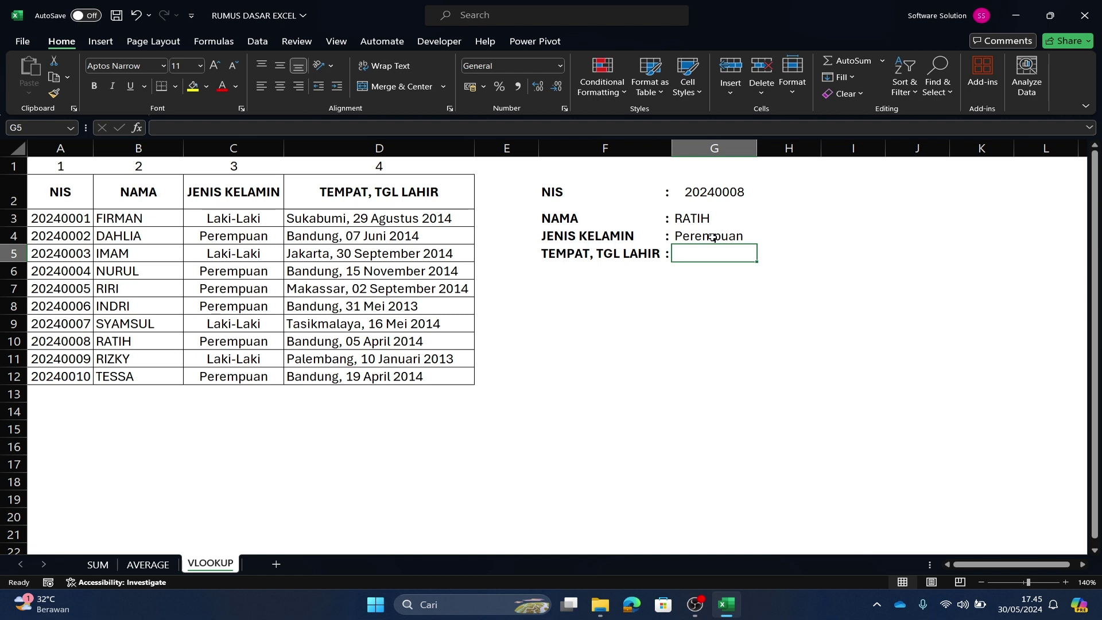
- Try to reuse the NAMA formula by copying cell G3 into G5 for TEMPAT, TGL LAHIR
click(719, 218)
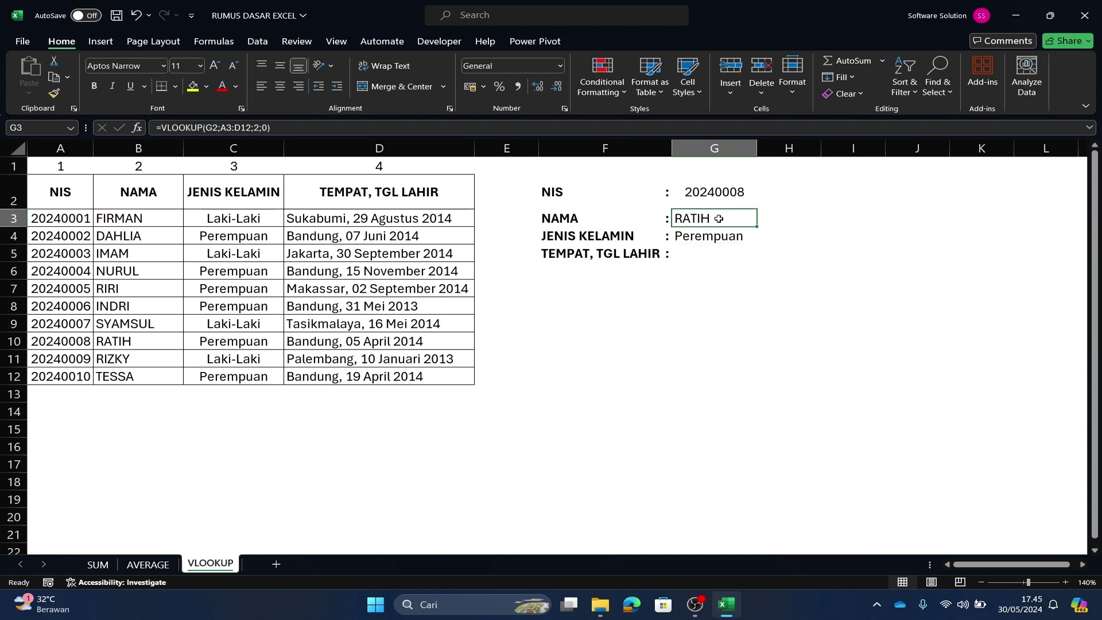
right_click(719, 219)
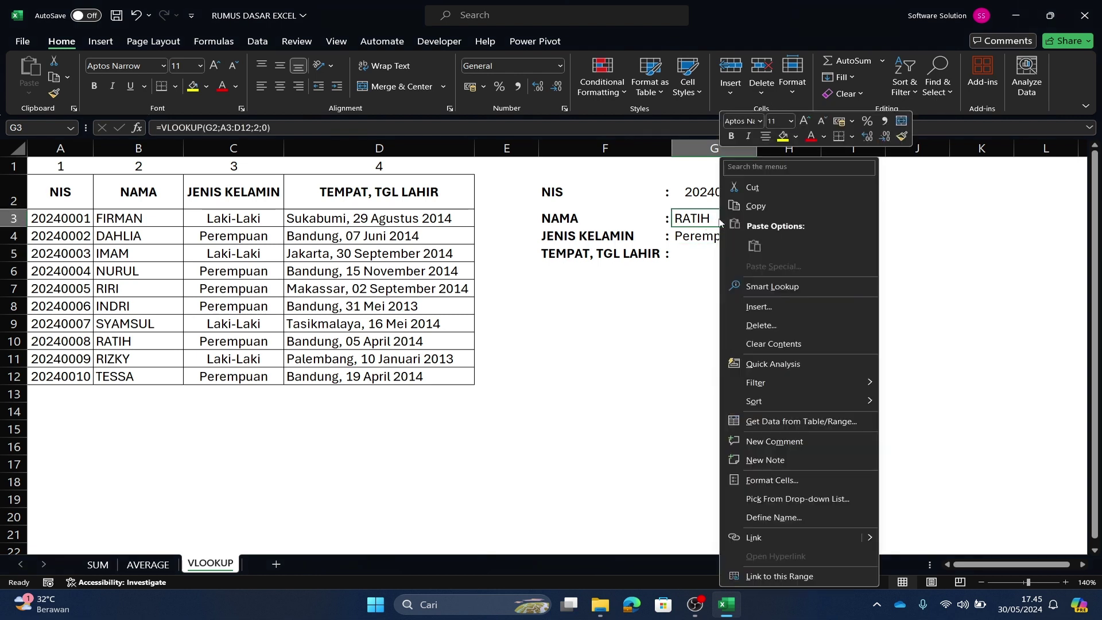
click(751, 206)
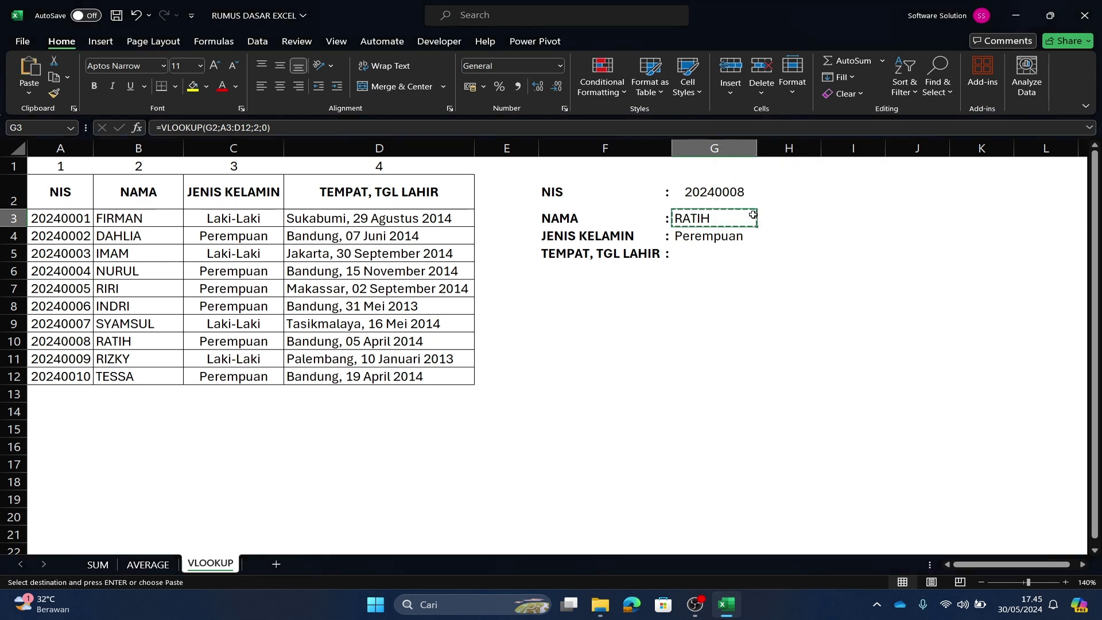
click(707, 255)
right_click(707, 255)
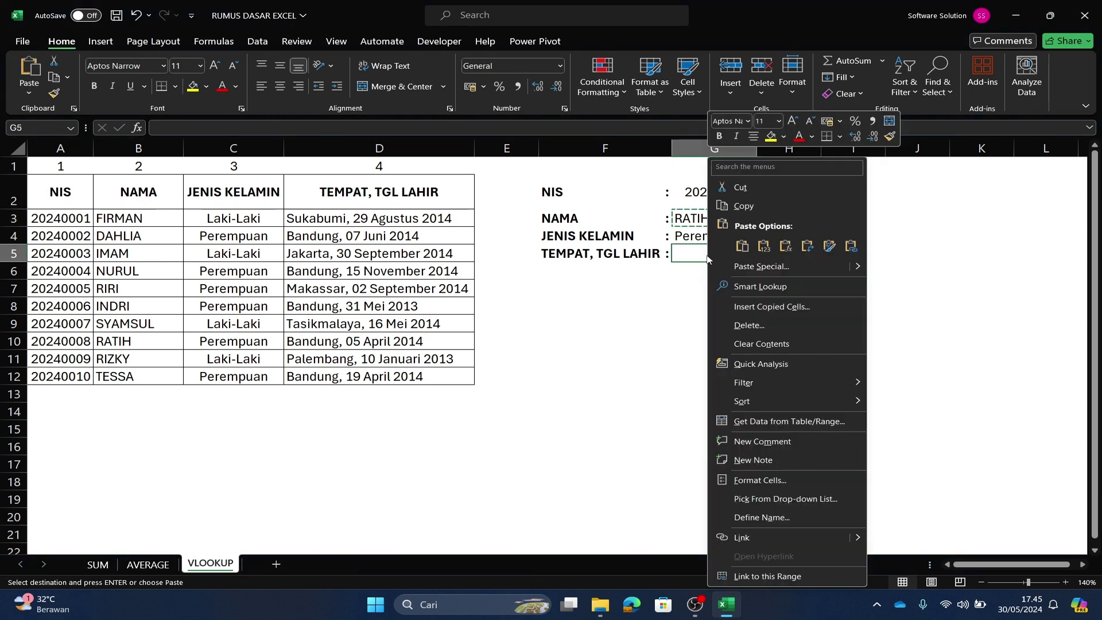
click(744, 247)
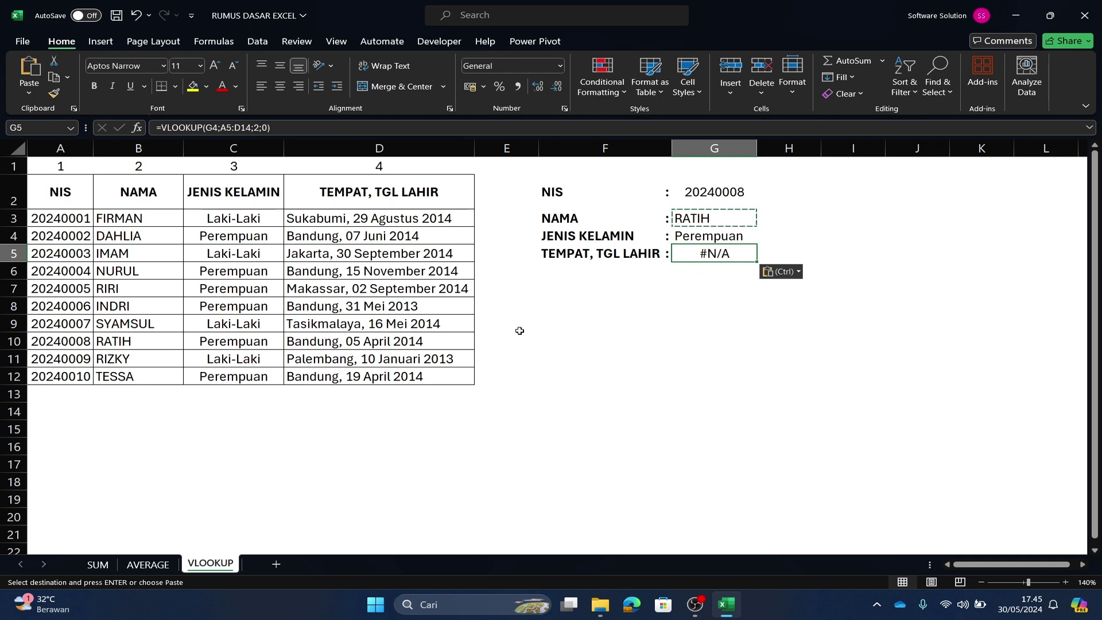
- Examine the cell references in G5's pasted formula against the original formula in G3 and the NIS cell
click(345, 341)
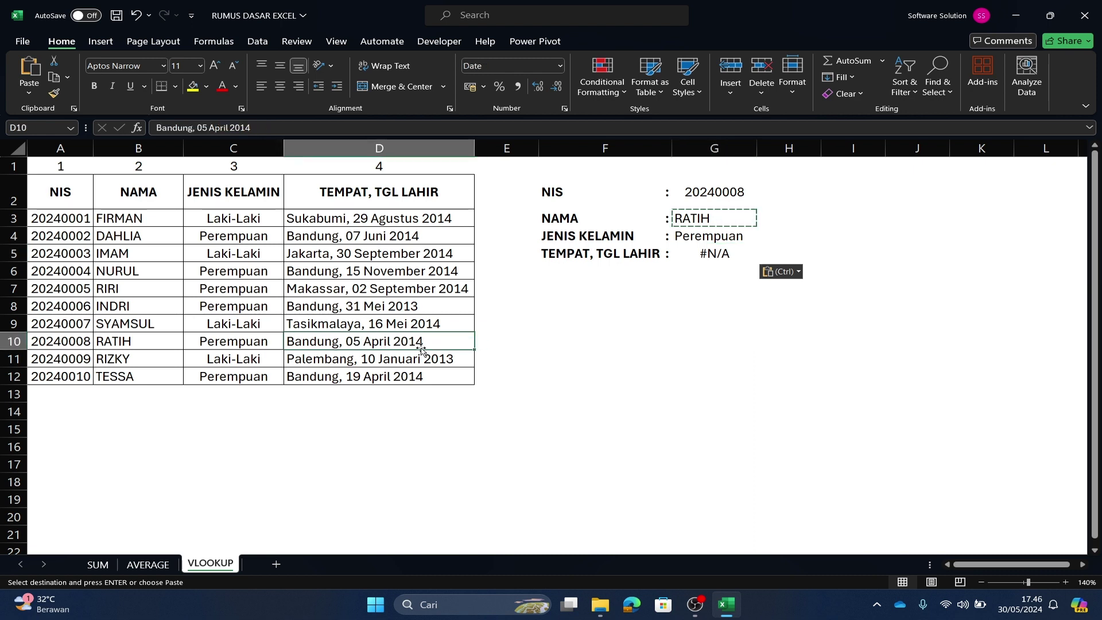
click(710, 281)
click(731, 252)
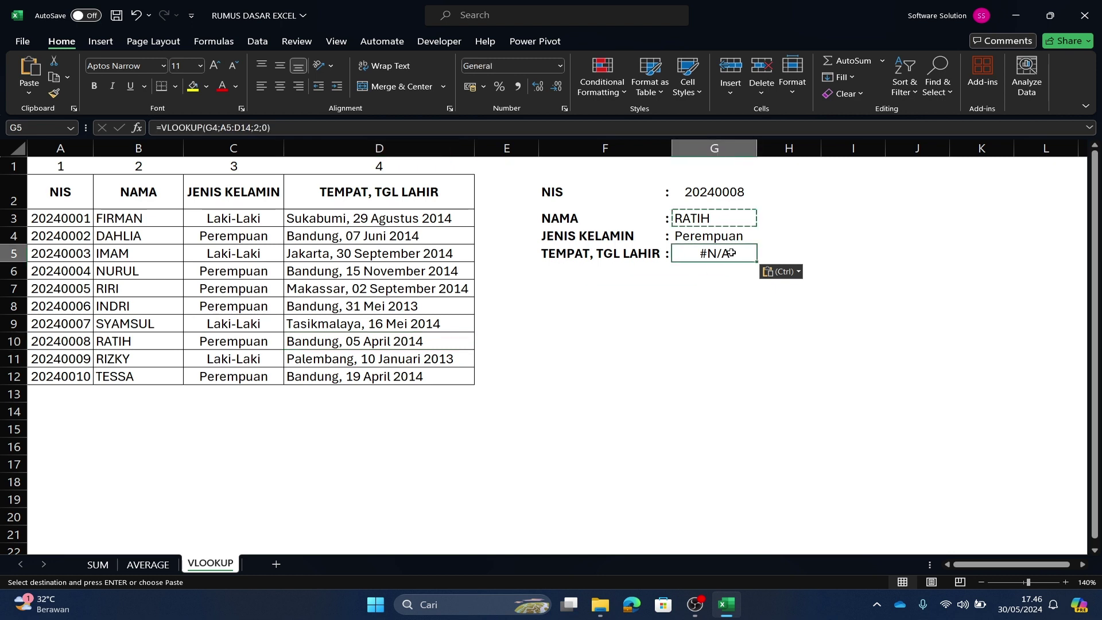
key(F2)
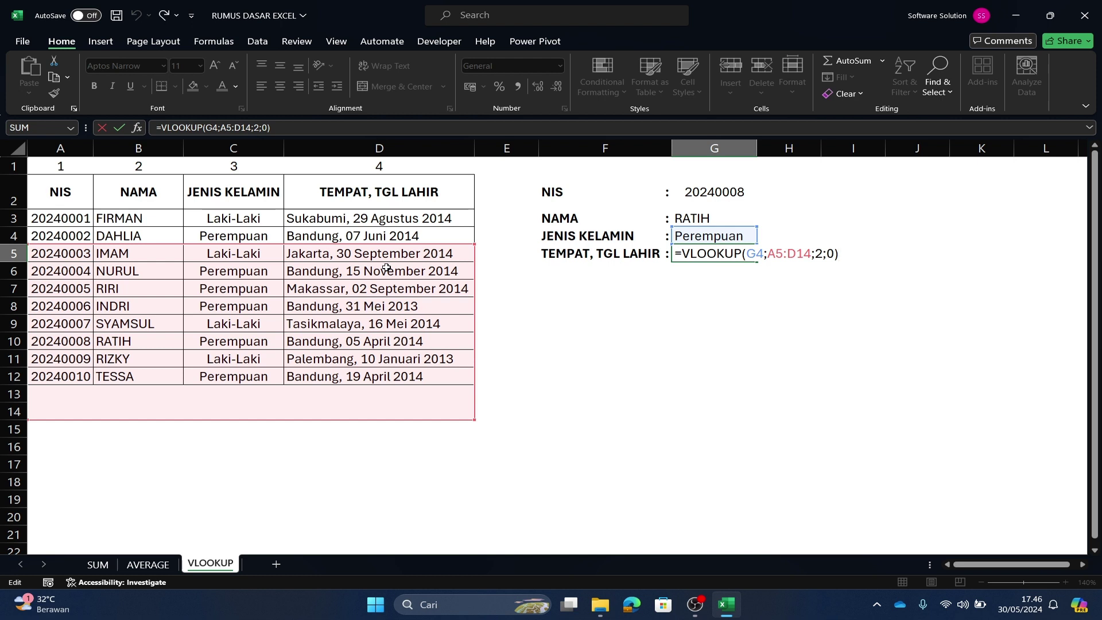
key(ctrl+Return)
click(706, 222)
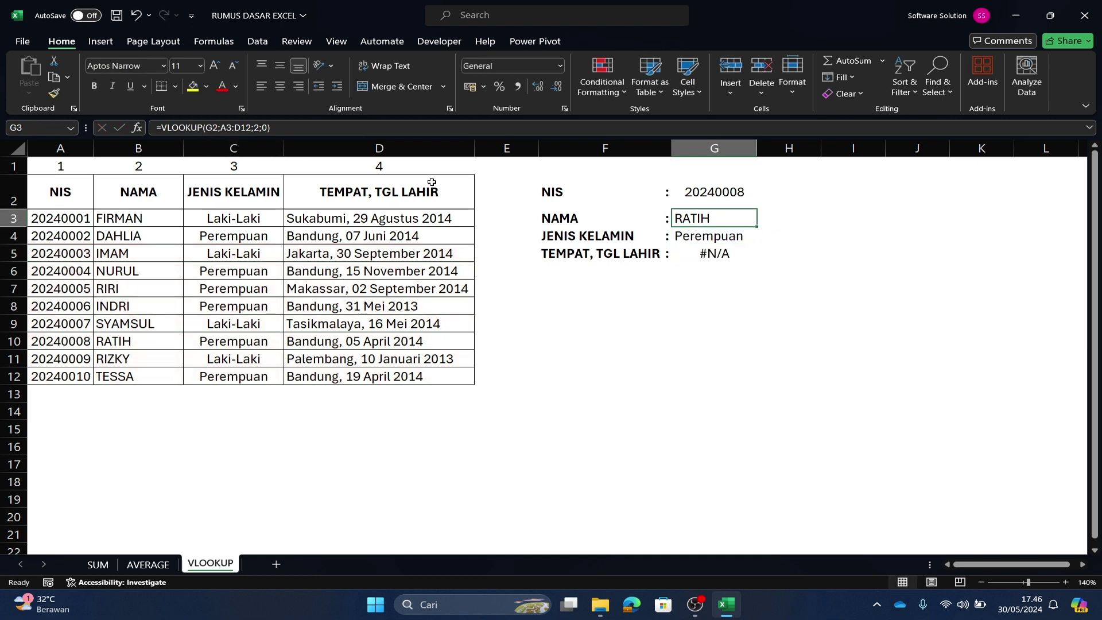
click(715, 192)
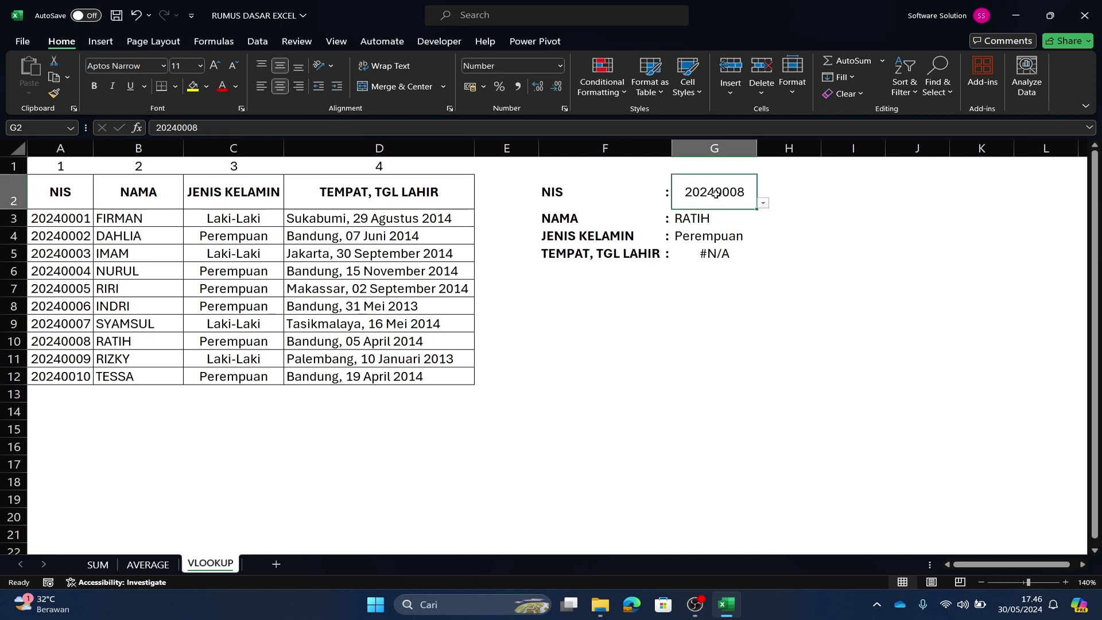
- Lock the references in G3's formula so it reads =VLOOKUP(G$2;$A$3:$D$12;2;0)
click(706, 221)
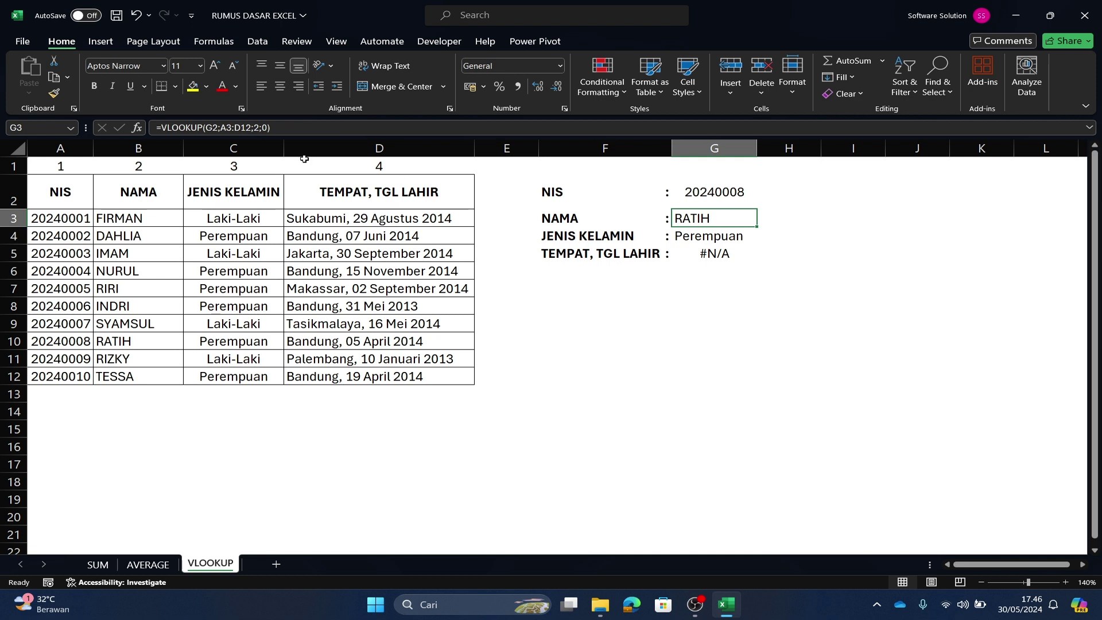
click(245, 126)
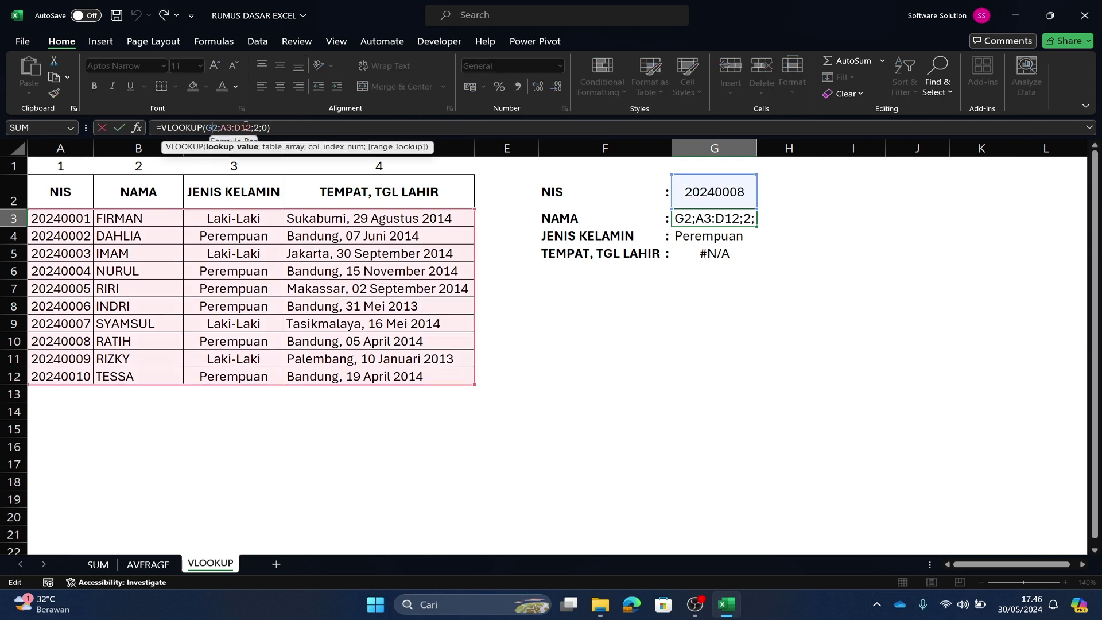
text($)
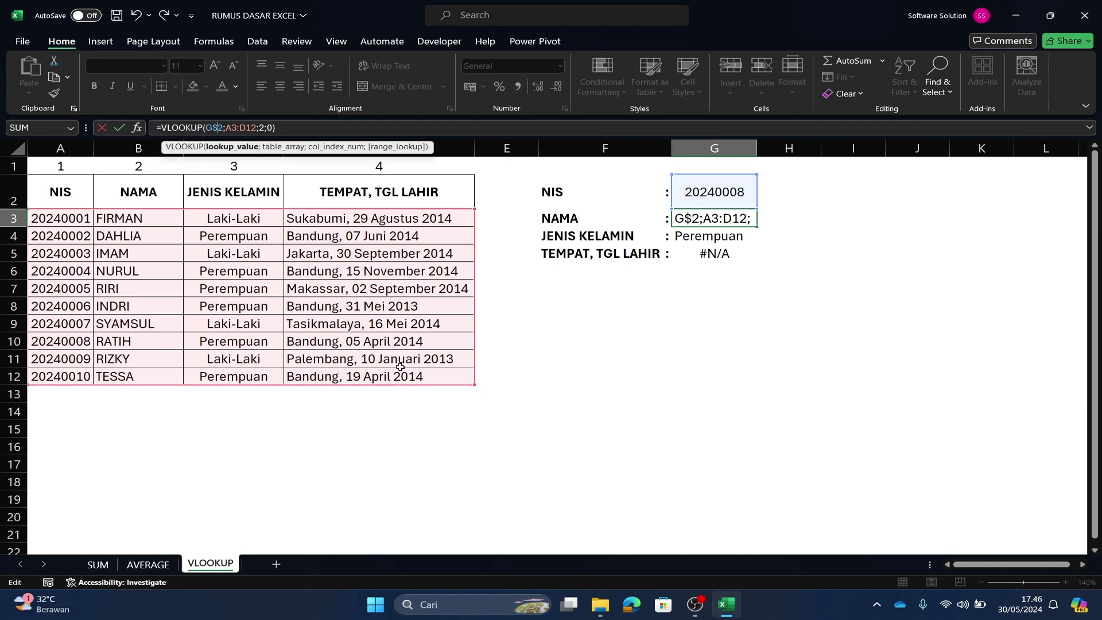
click(228, 127)
text($A)
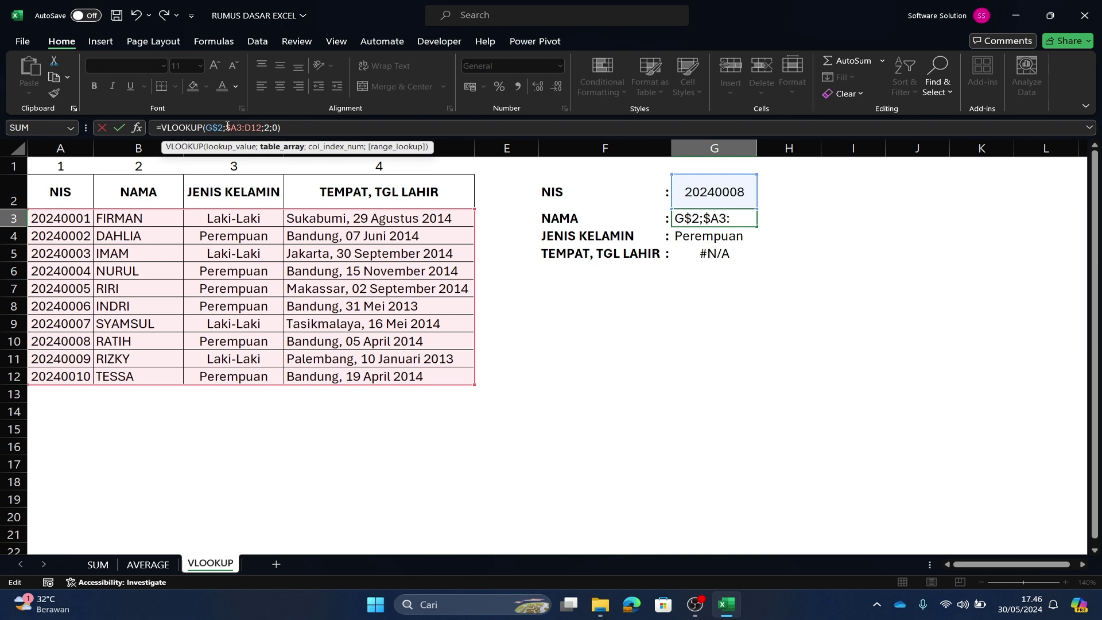
text($)
key(Right)
key(Right)
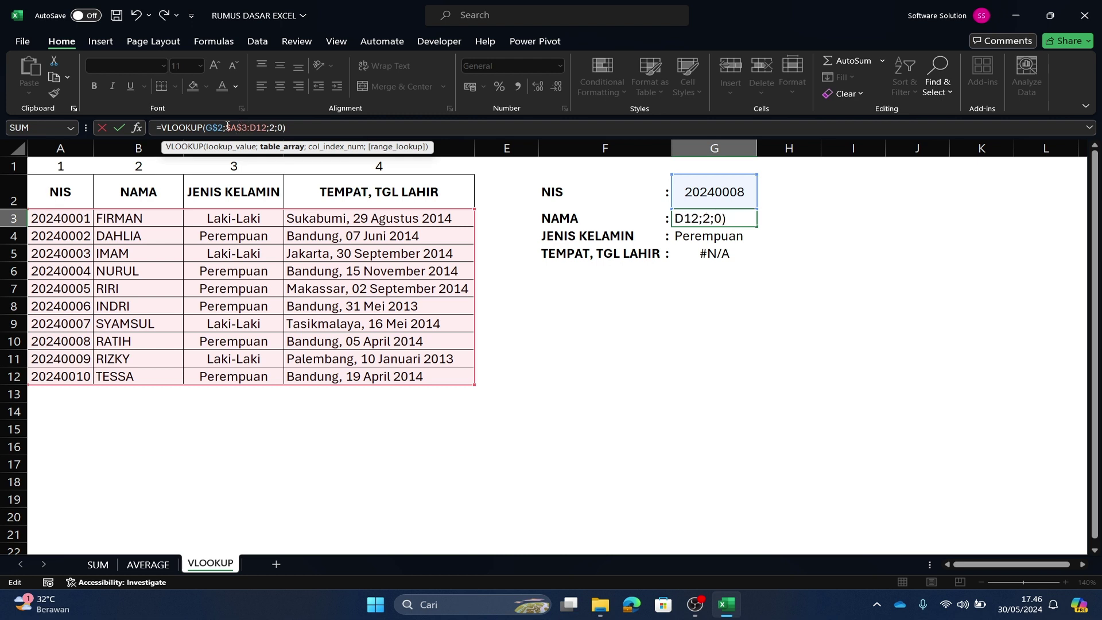
text($A)
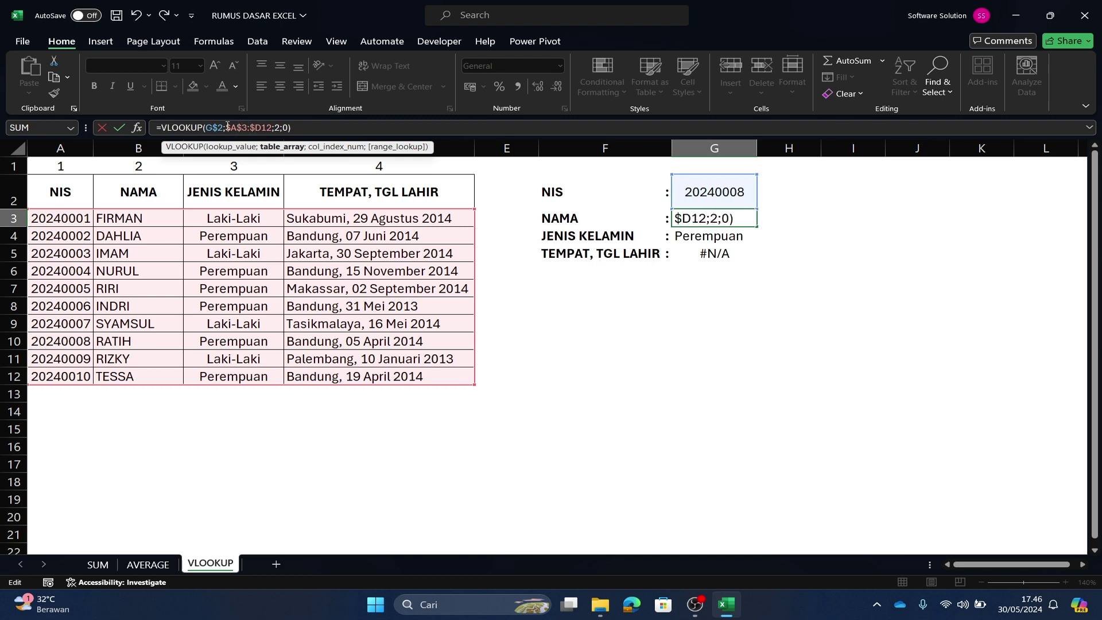
text($)
key(Return)
key(Up)
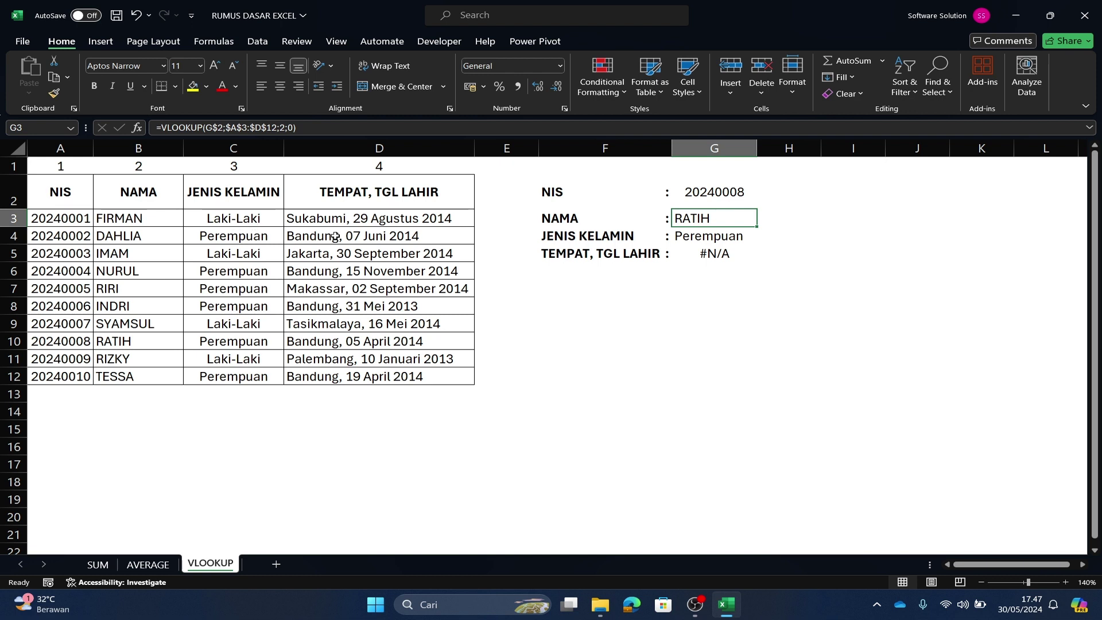
- Copy the formula with locked references from G3 into G5, replacing the one there
right_click(719, 219)
click(767, 209)
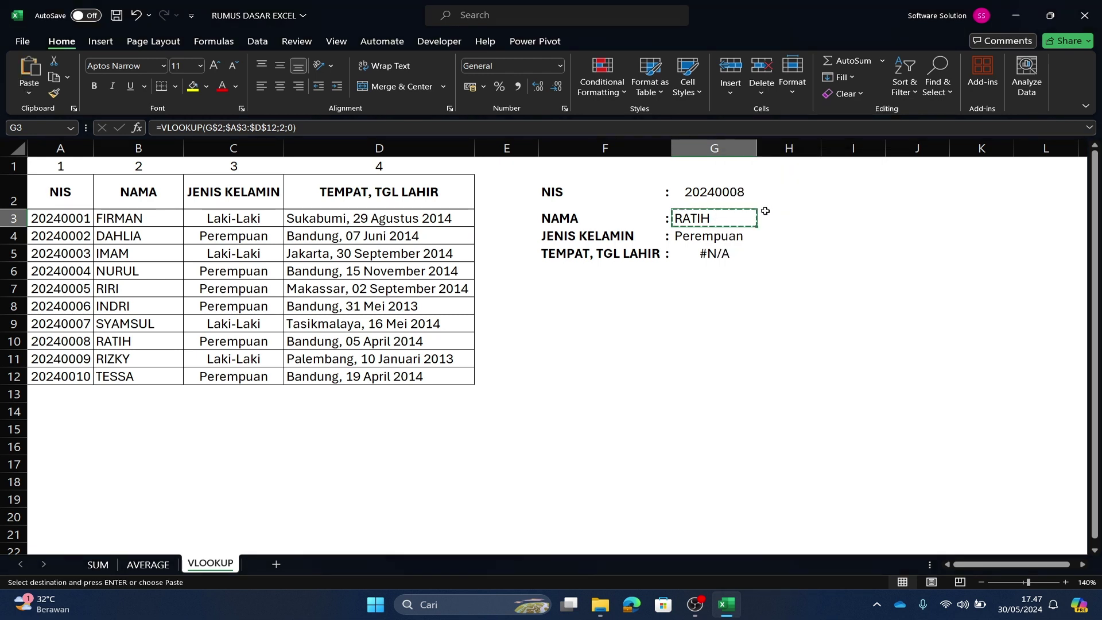
click(729, 253)
right_click(715, 256)
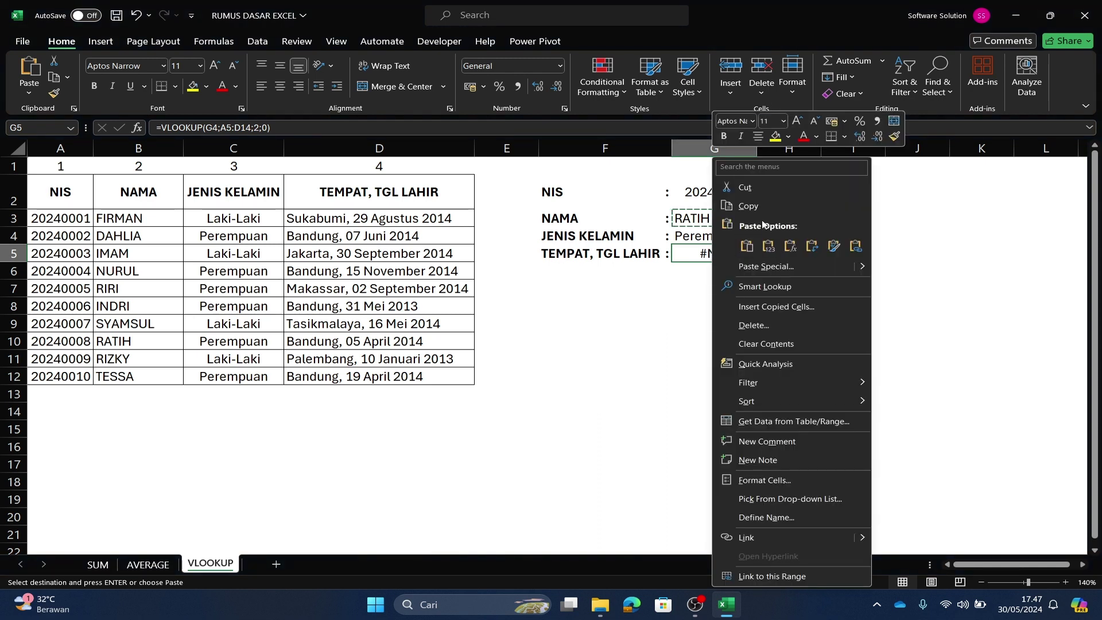
click(747, 245)
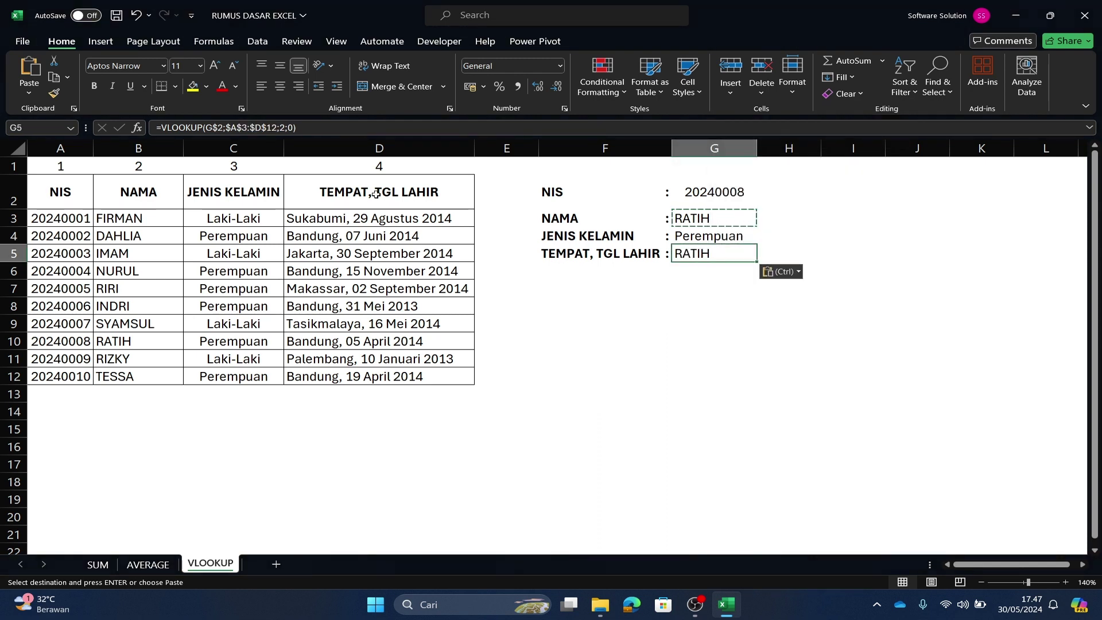
- Change the column index in G5's VLOOKUP formula to 4 to return the TEMPAT, TGL LAHIR
key(F2)
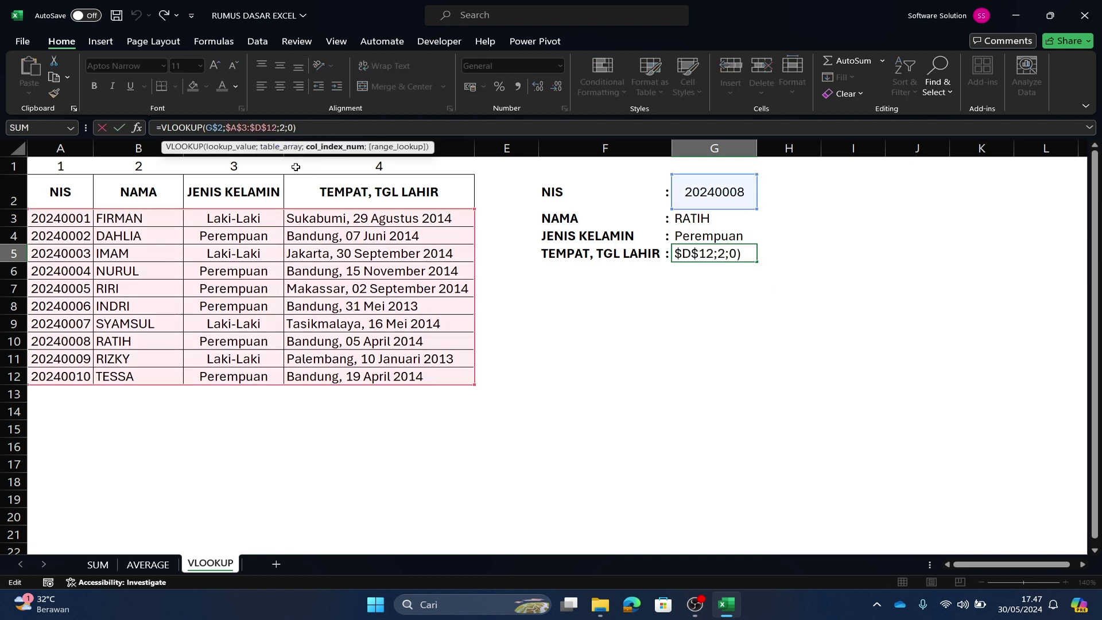
key(BackSpace)
text(4)
key(Return)
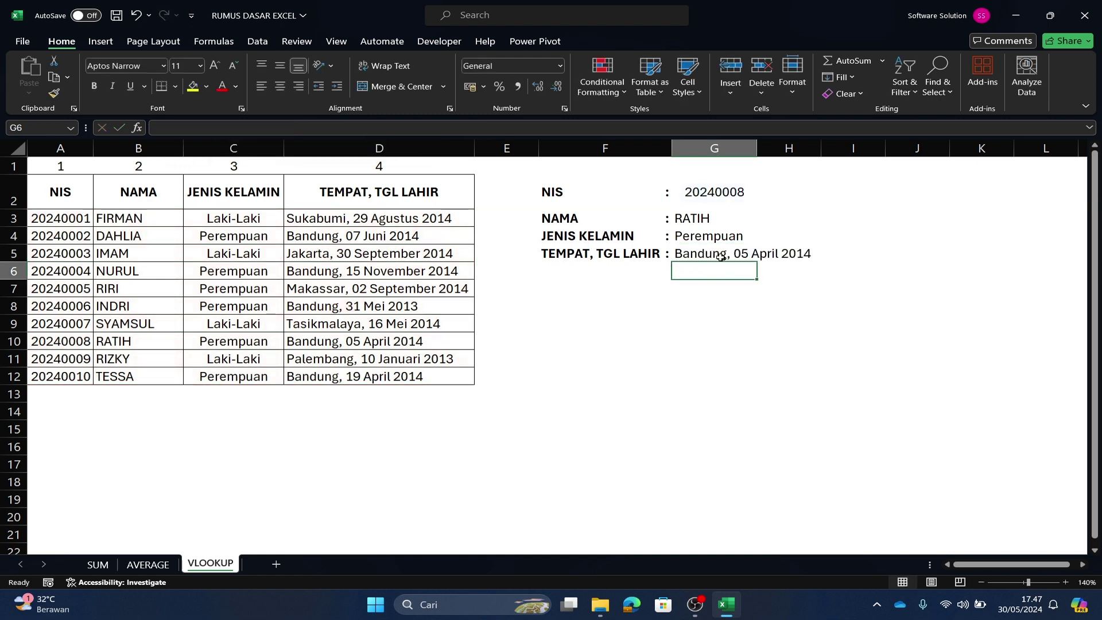
- Choose the third student number from the list in G2 and check the returned data against its table row
click(429, 344)
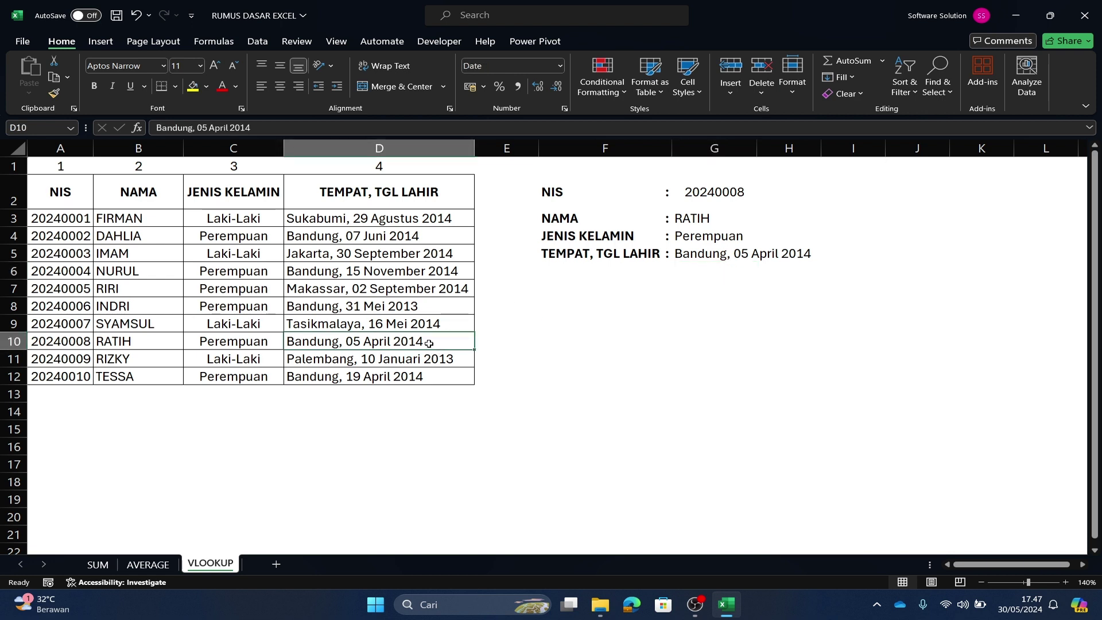
click(717, 193)
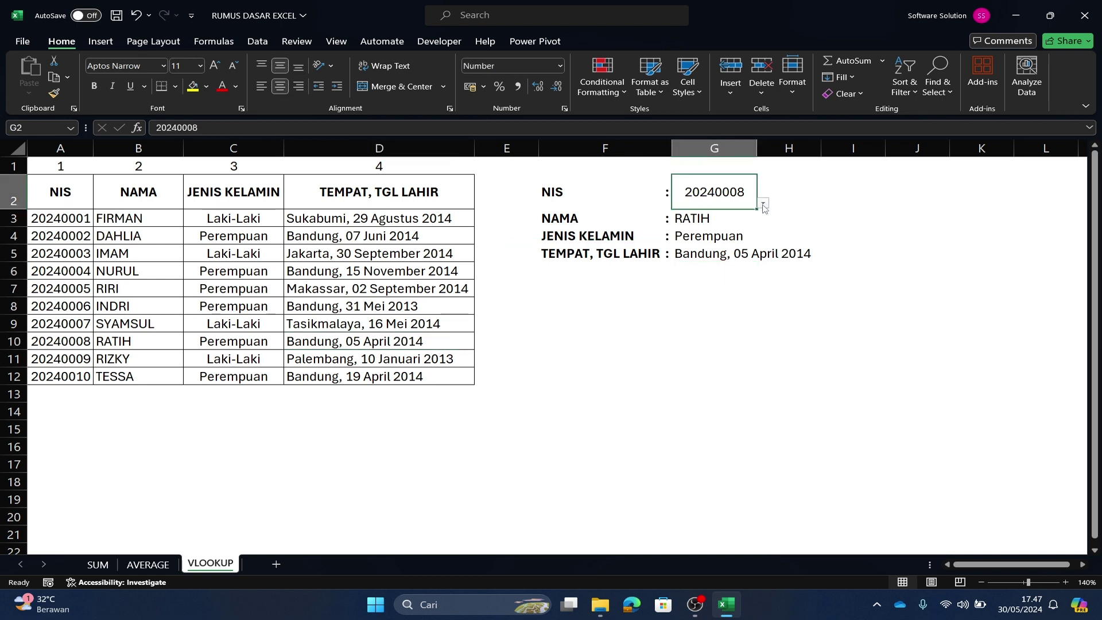
click(763, 203)
click(727, 231)
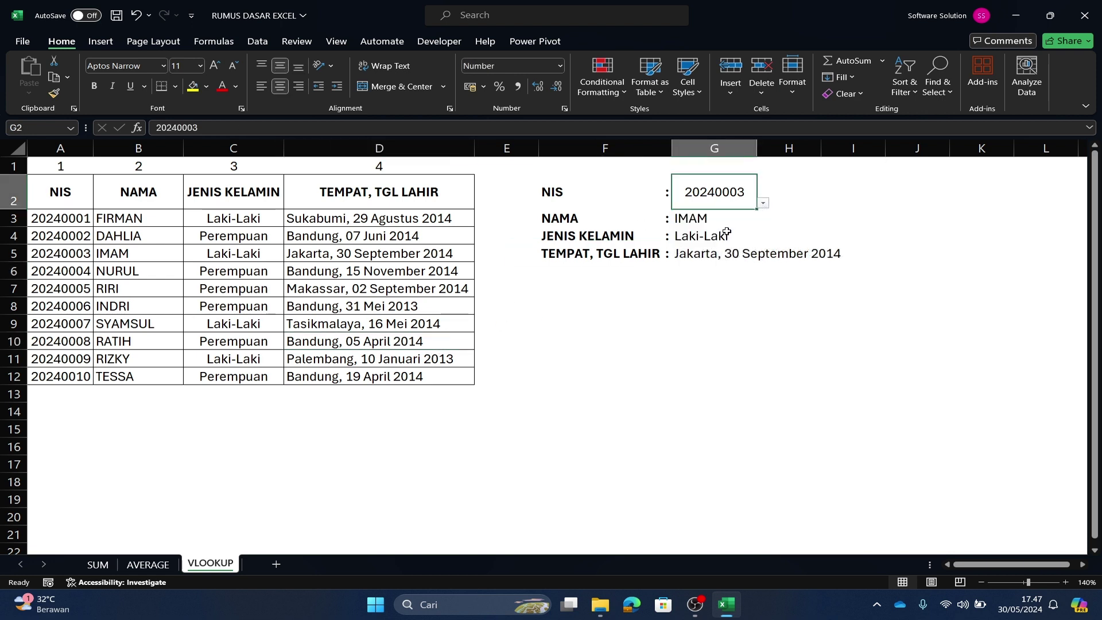
click(50, 251)
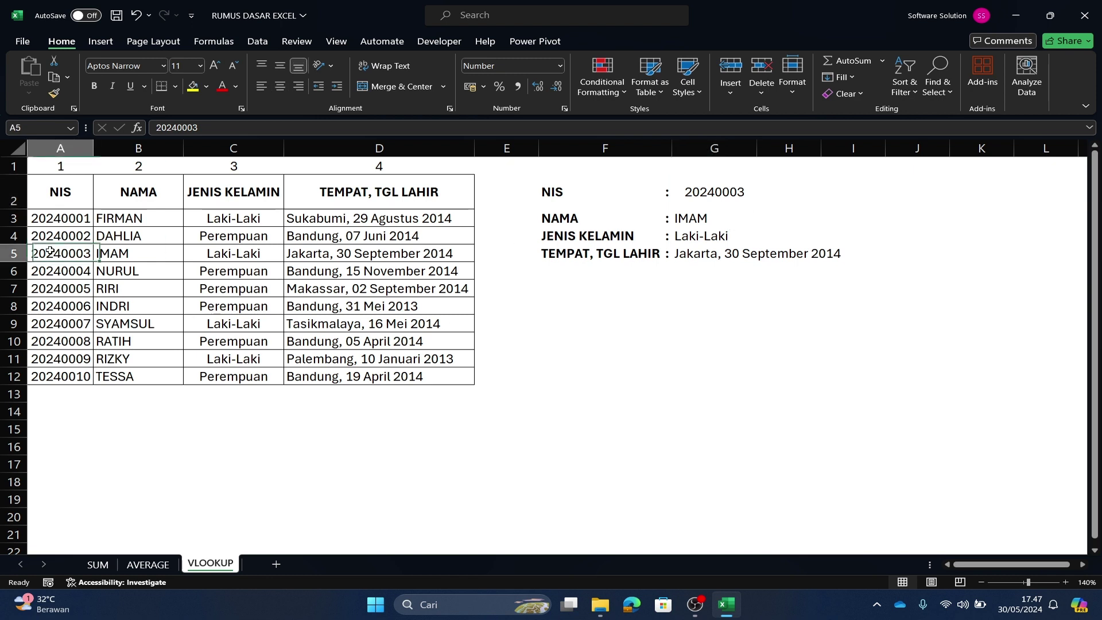
- Highlight row 5 to compare the student's table record with the looked-up fields
key(shift+space)
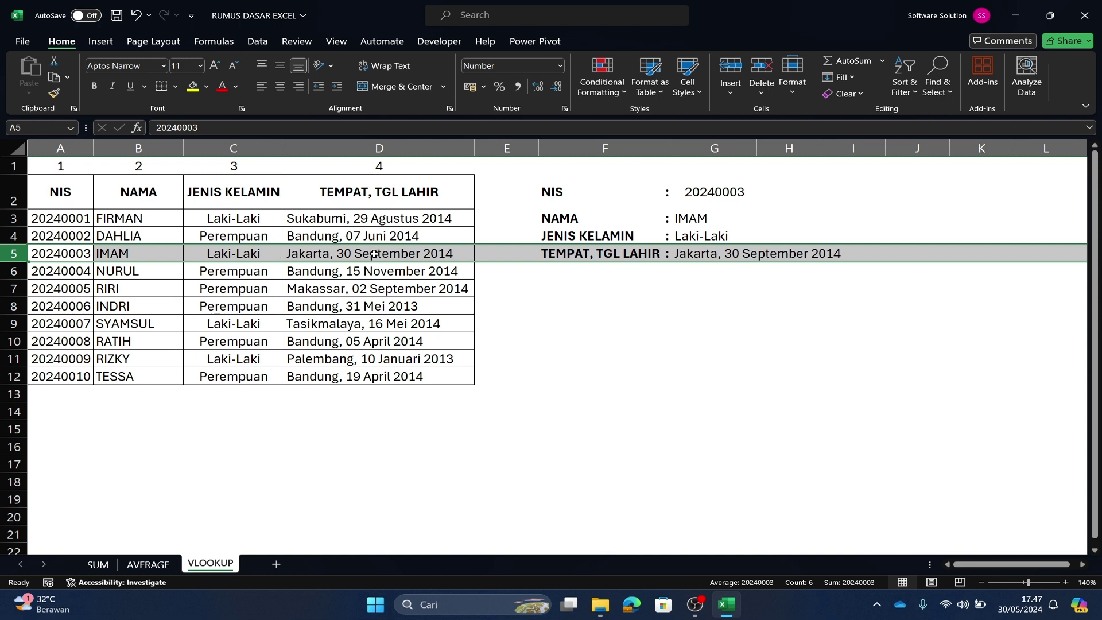
- Clear the JENIS KELAMIN formula in G4 and start a new VLOOKUP there with the row-locked lookup value G$2
click(706, 236)
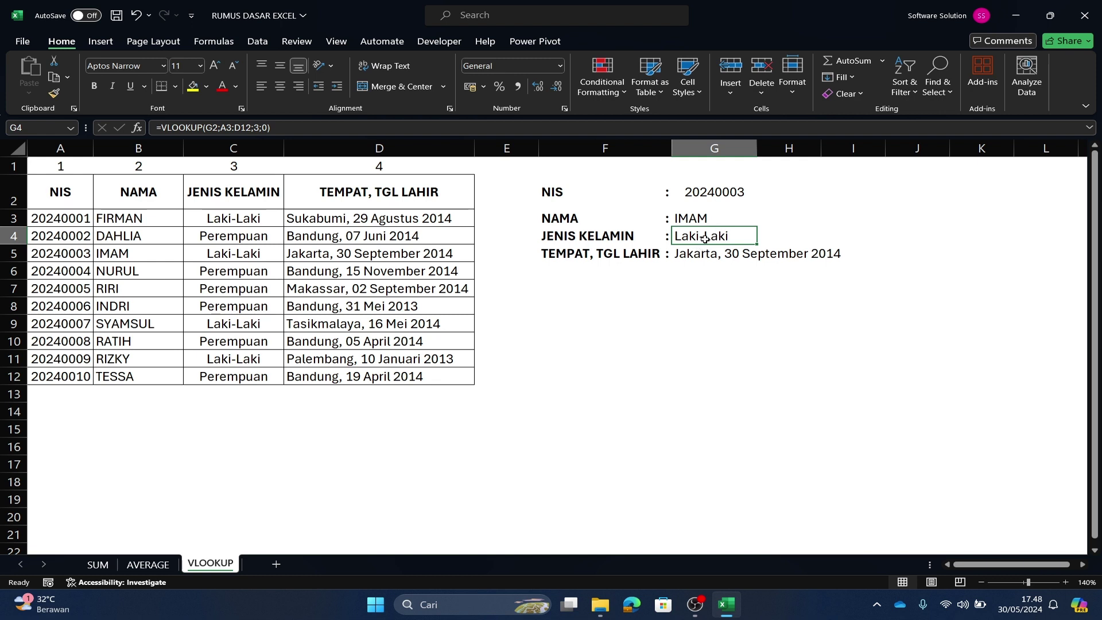
key(Delete)
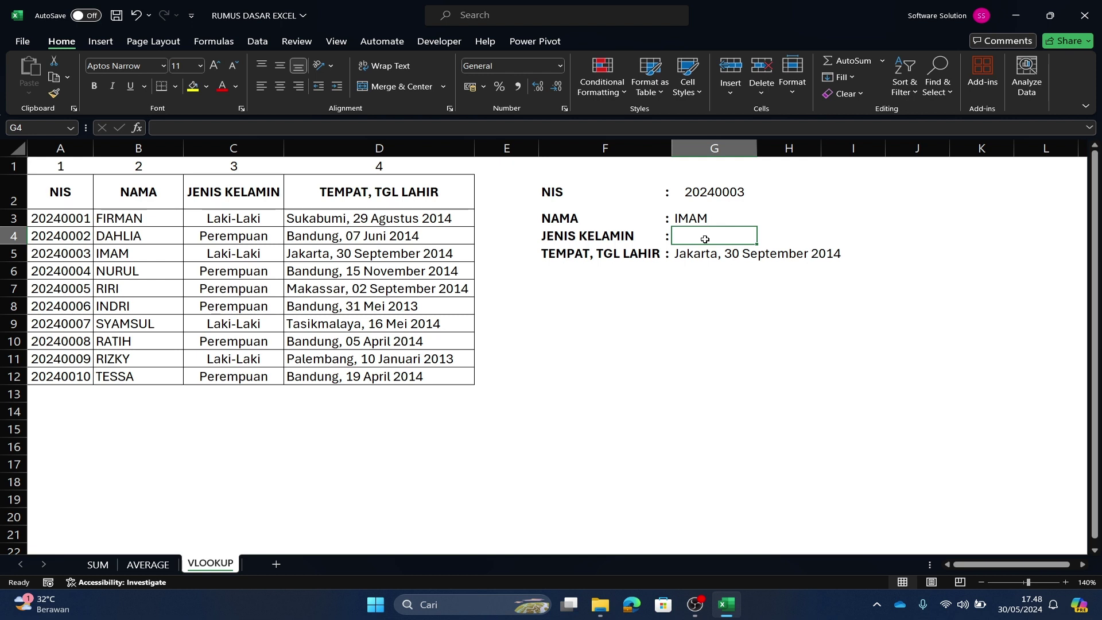
text(=vl)
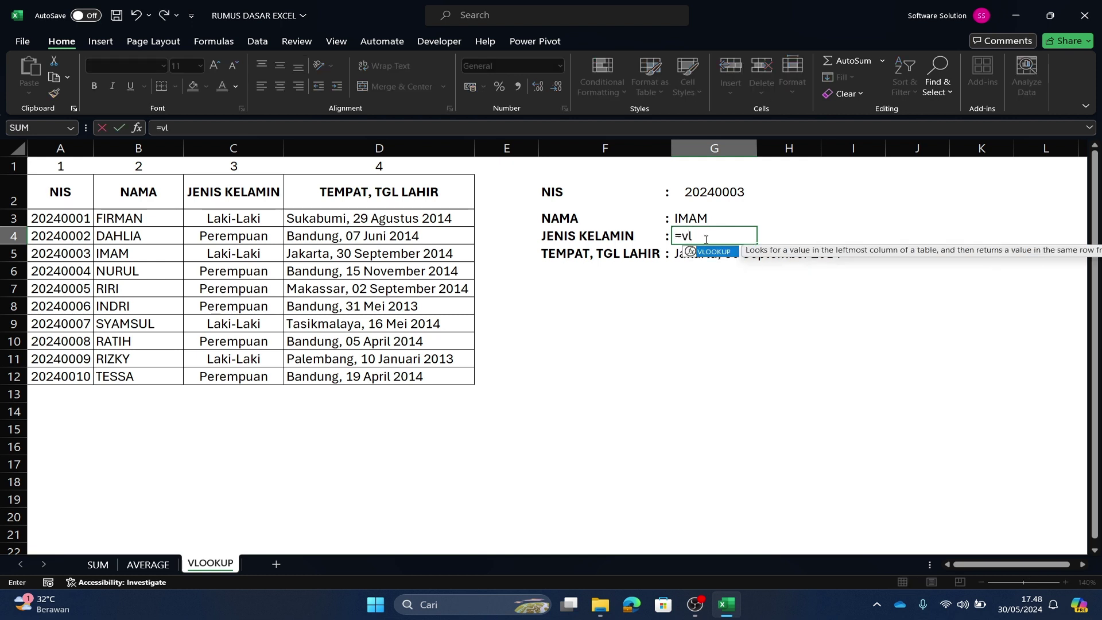
key(Tab)
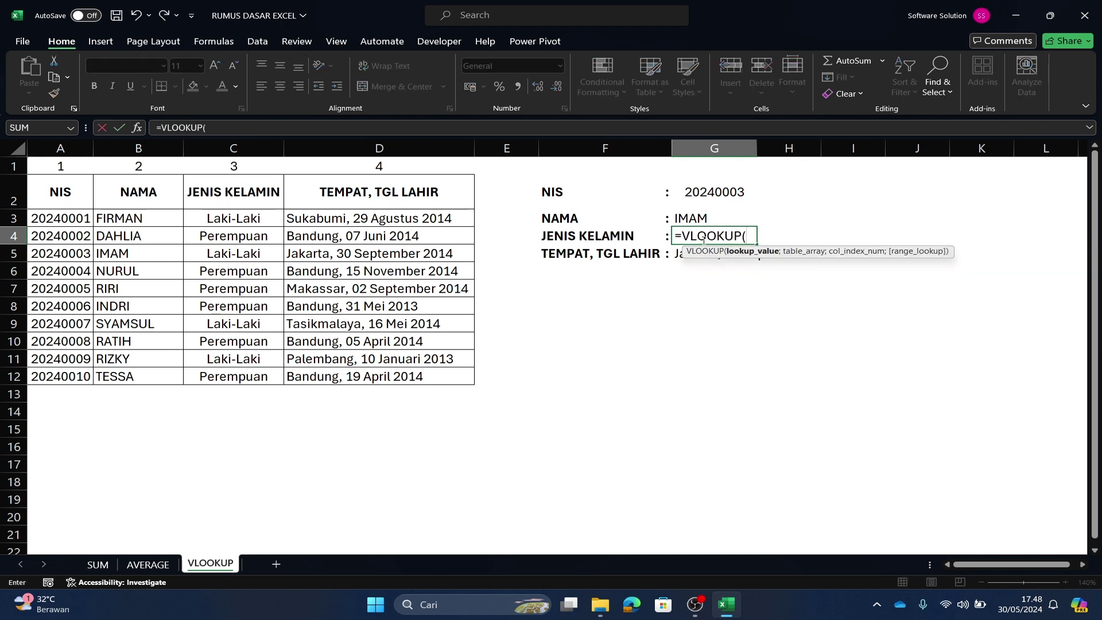
click(733, 193)
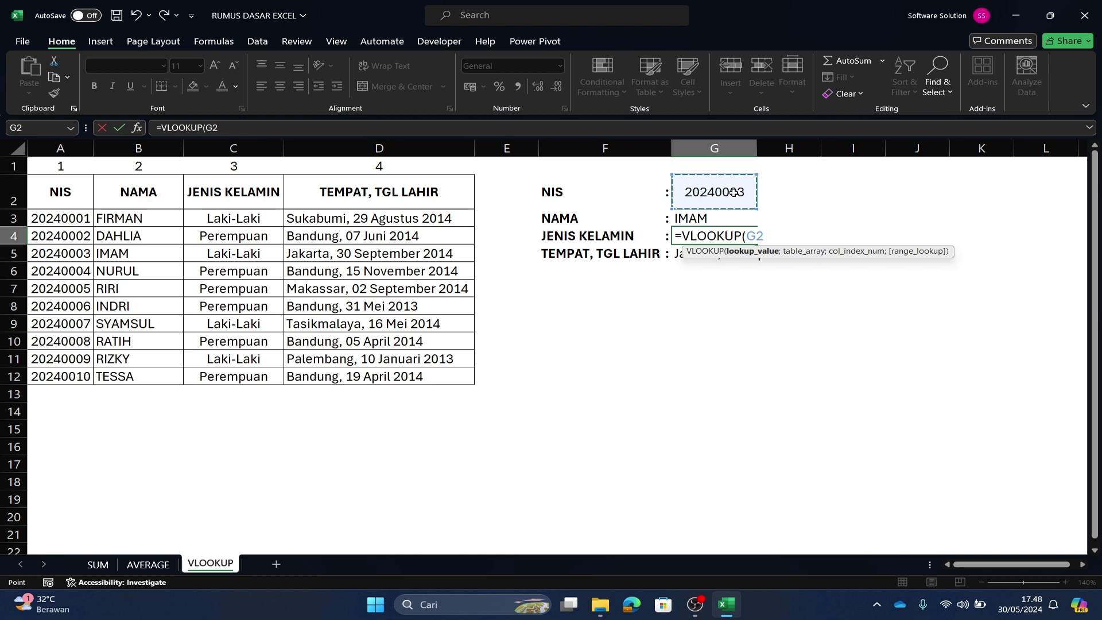
key(F4)
key(F4)
text(;)
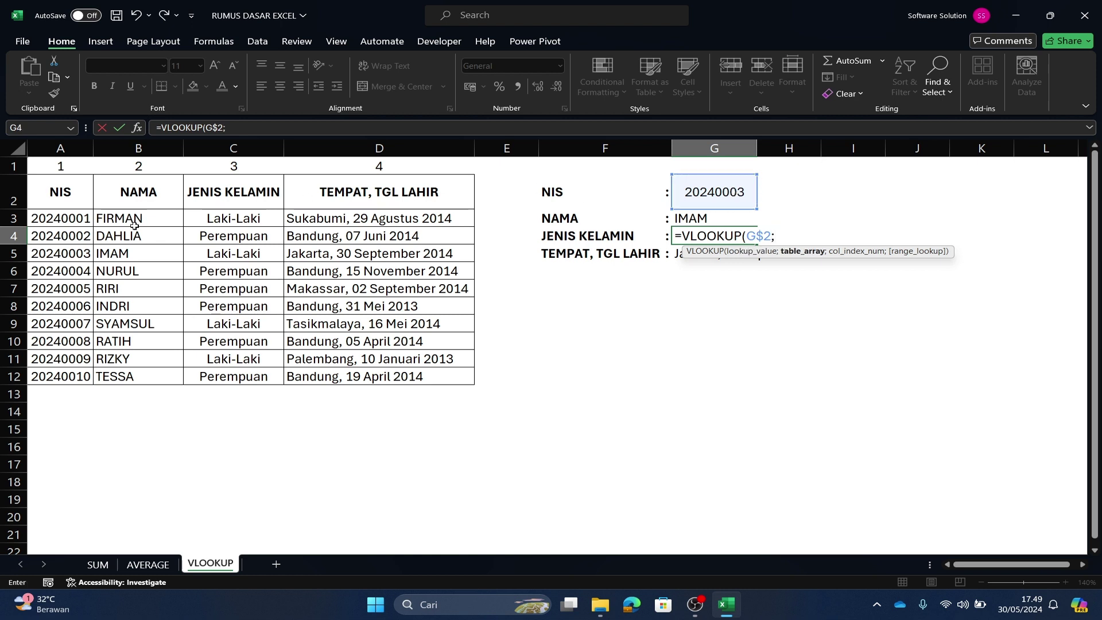
- Complete G4's VLOOKUP with the absolute table range $A$3:$D$12, column index 3 and range lookup 0
click(70, 220)
drag(71, 220, 383, 374)
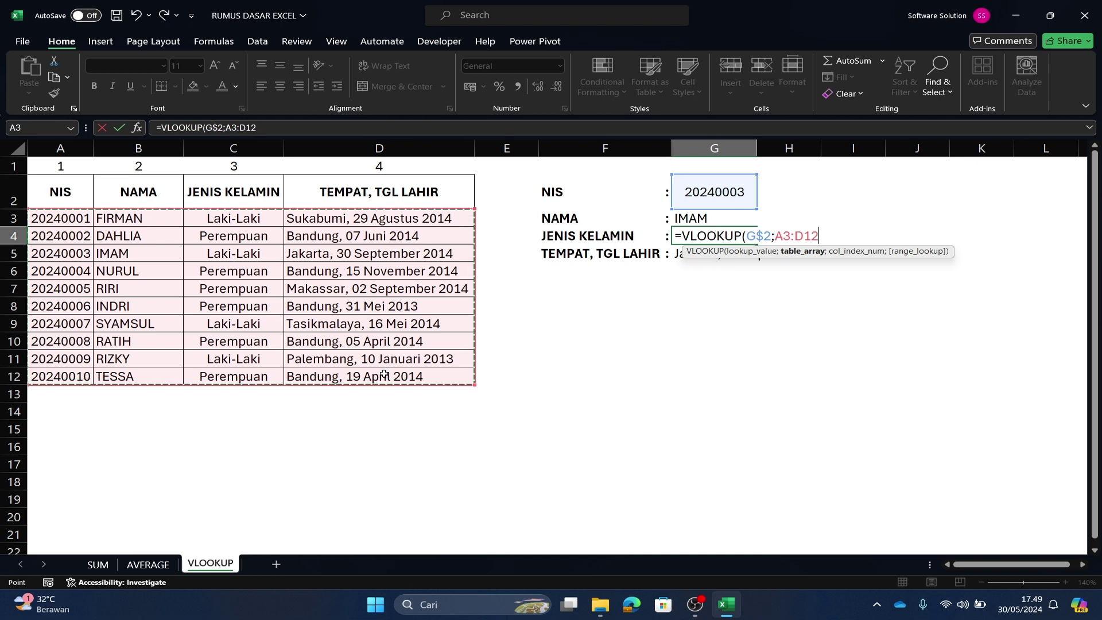
key(F4)
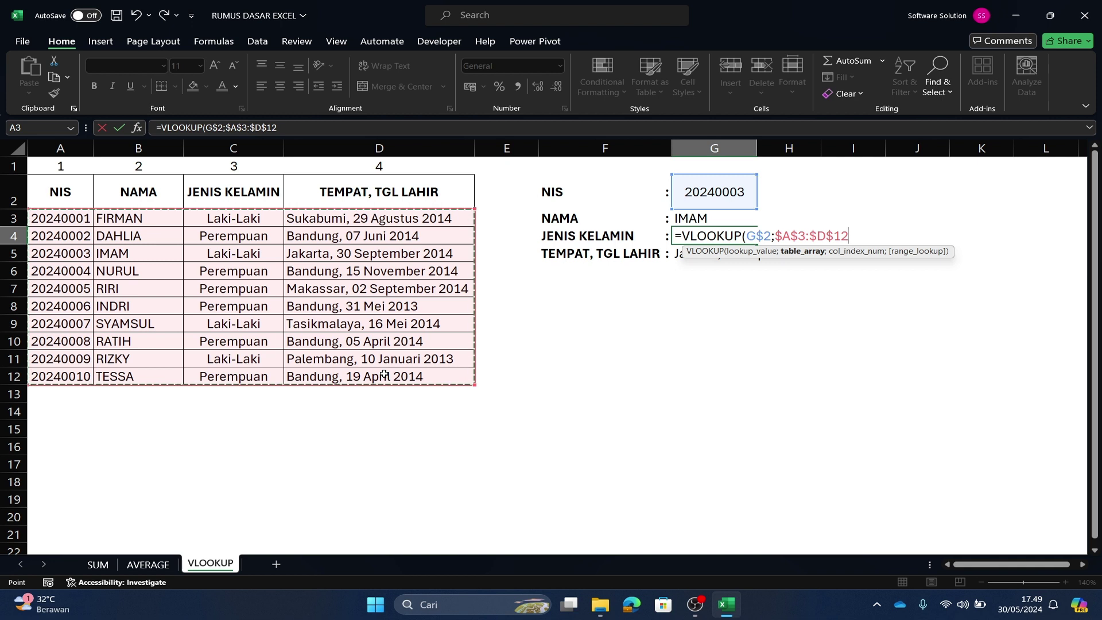
text(;3)
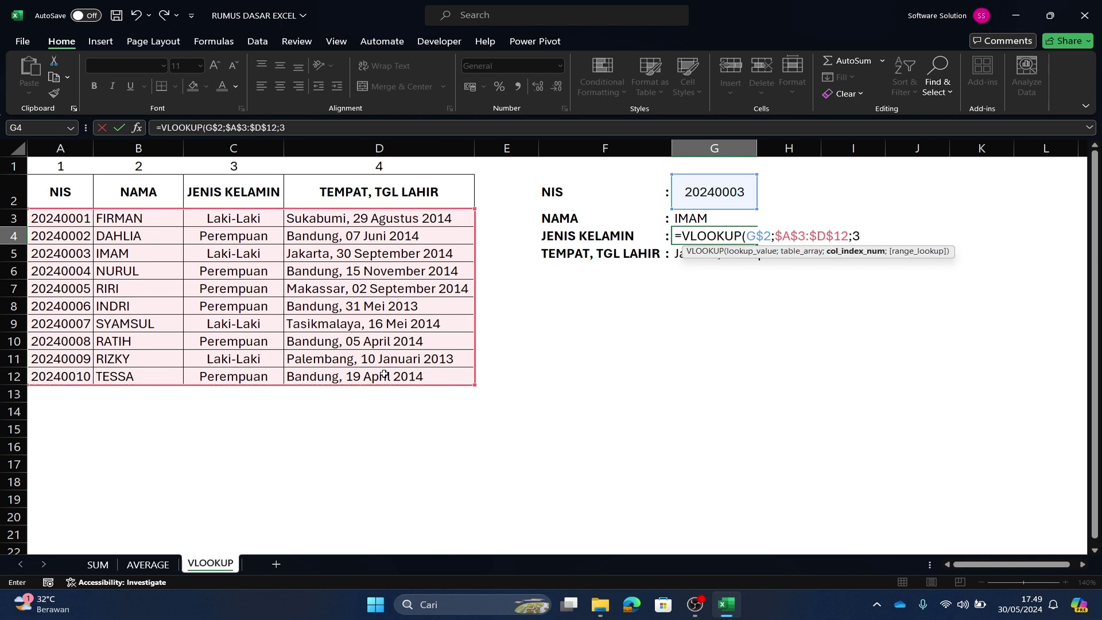
text(;0)
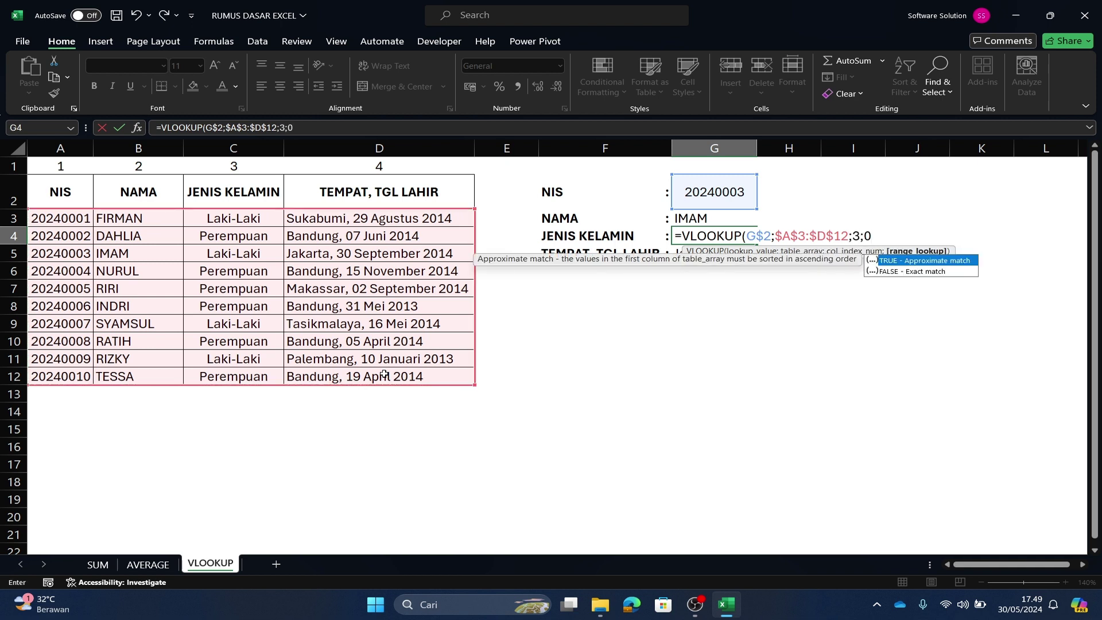
text())
key(Return)
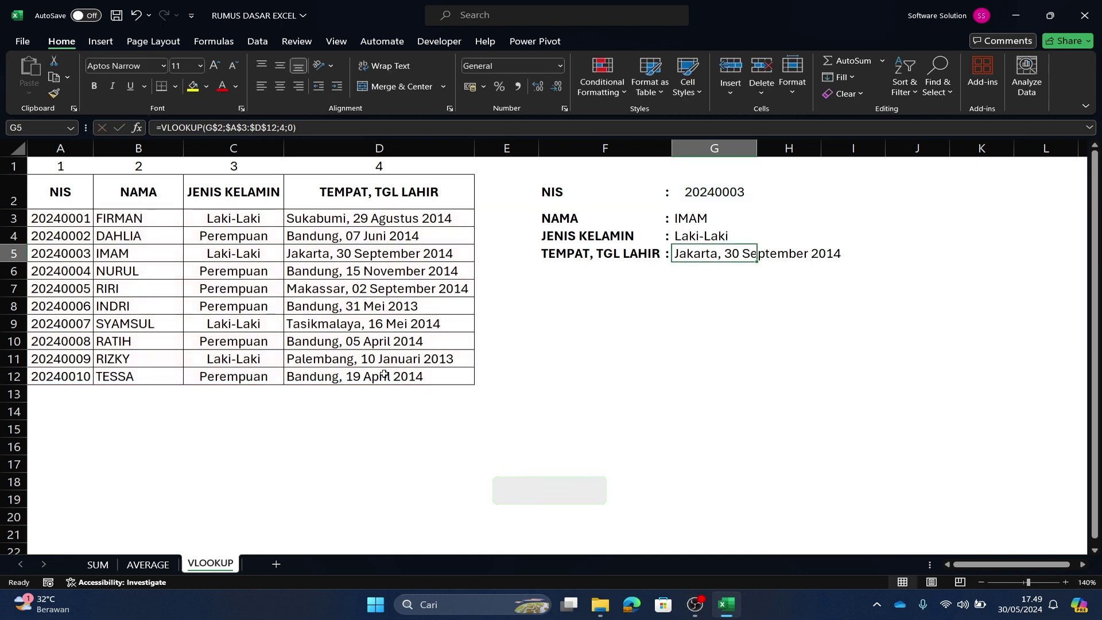
click(714, 236)
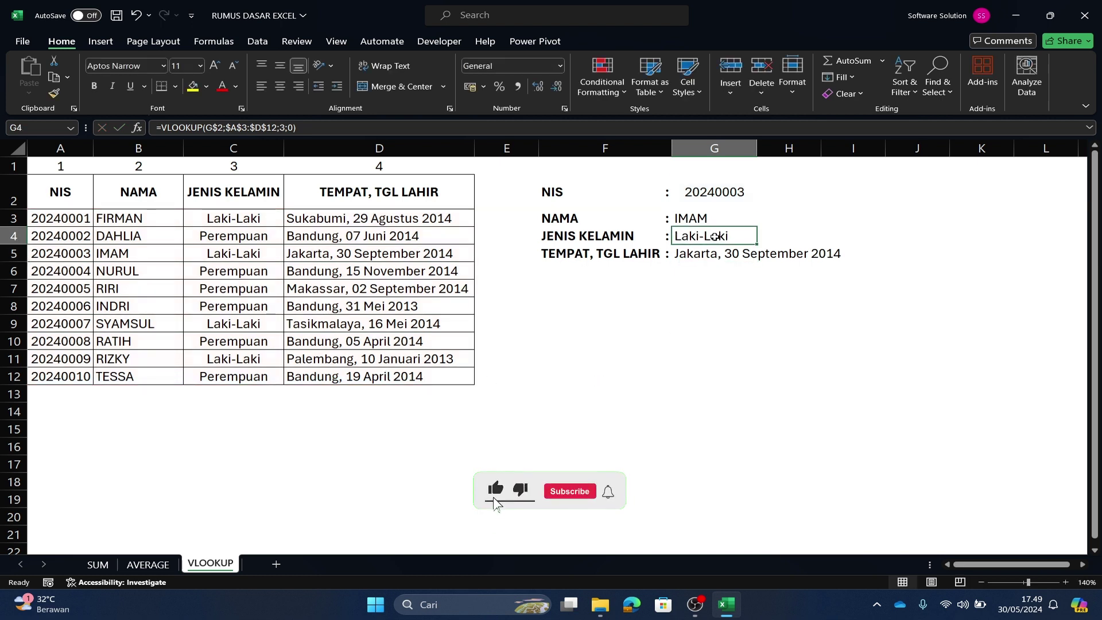